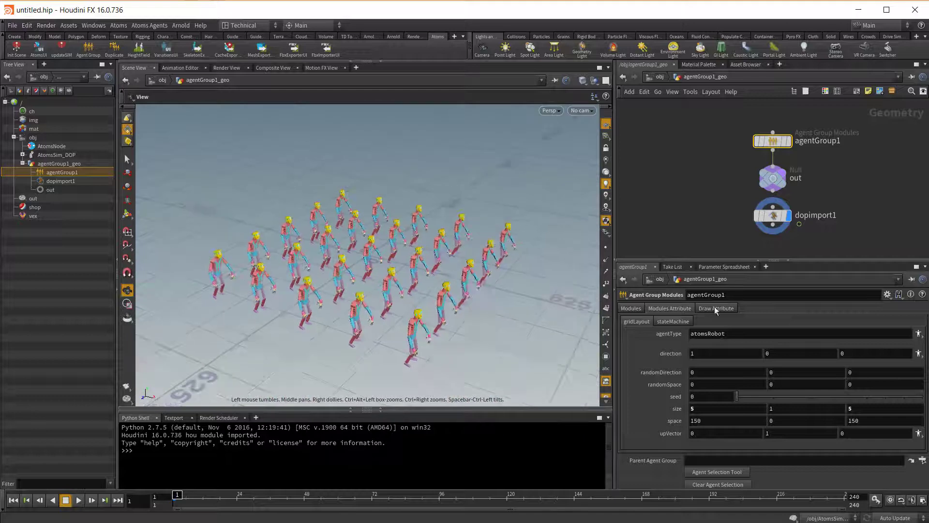
# Set the stateMachine module's state of agentGroup1 to 1
pyautogui.click(672, 321)
pyautogui.moveTo(735, 437); pyautogui.dragTo(760, 439)
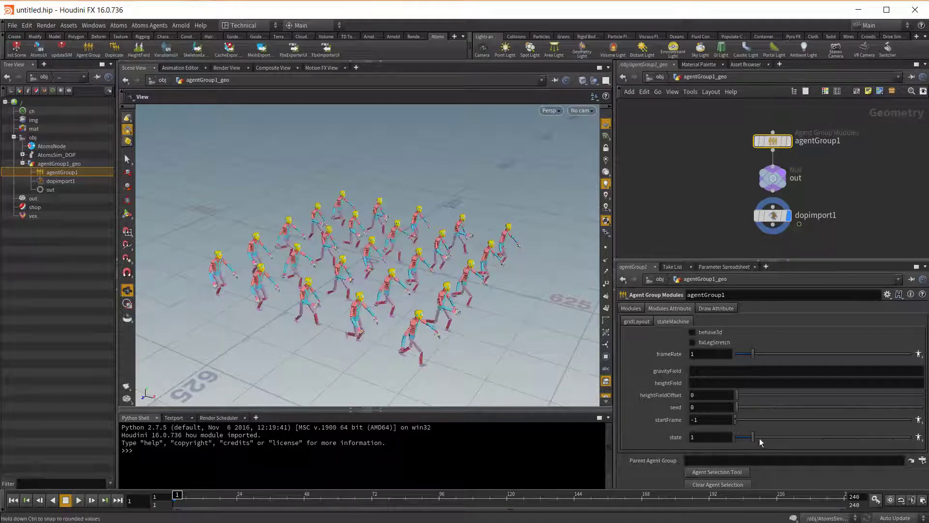
pyautogui.moveTo(442, 255); pyautogui.dragTo(430, 258)
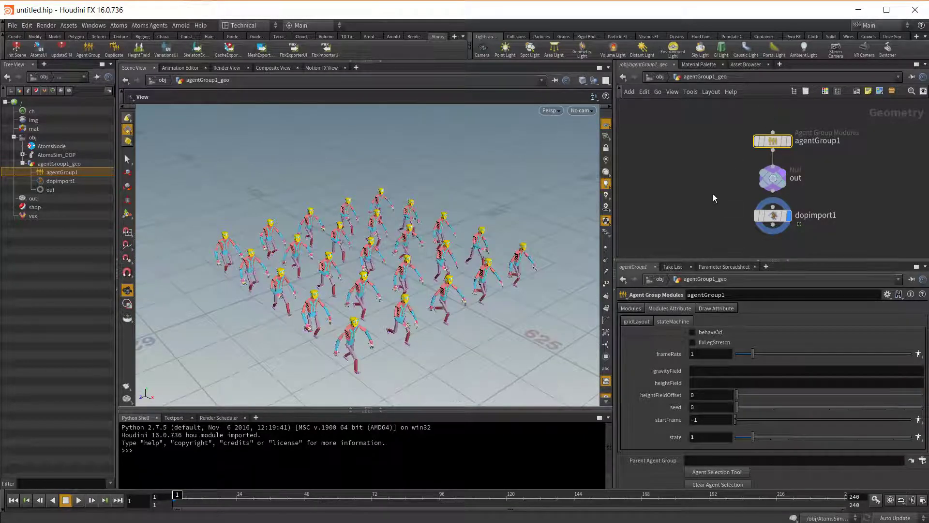
# Duplicate the agentGroup1_geo agent group at object level and move the copy about -989 units along Z
pyautogui.press('u')
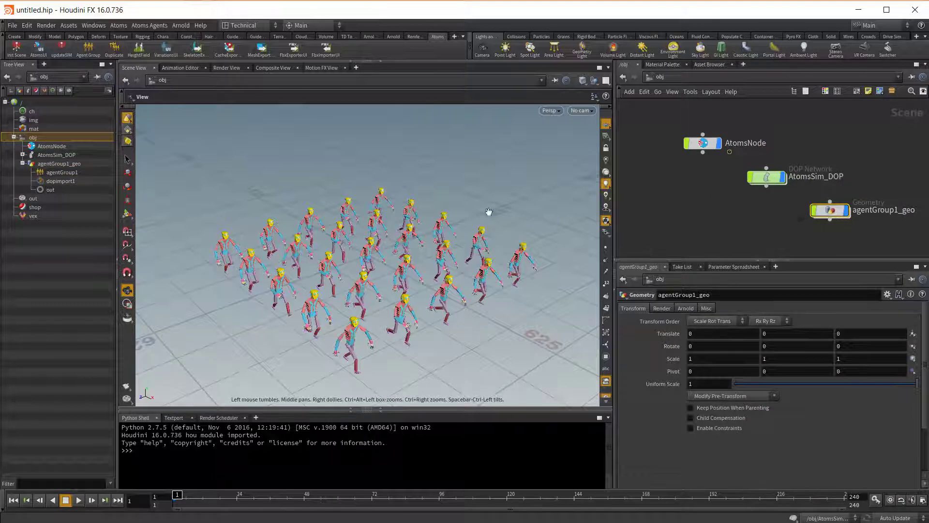
pyautogui.click(115, 47)
pyautogui.scroll(-5, 324, 247)
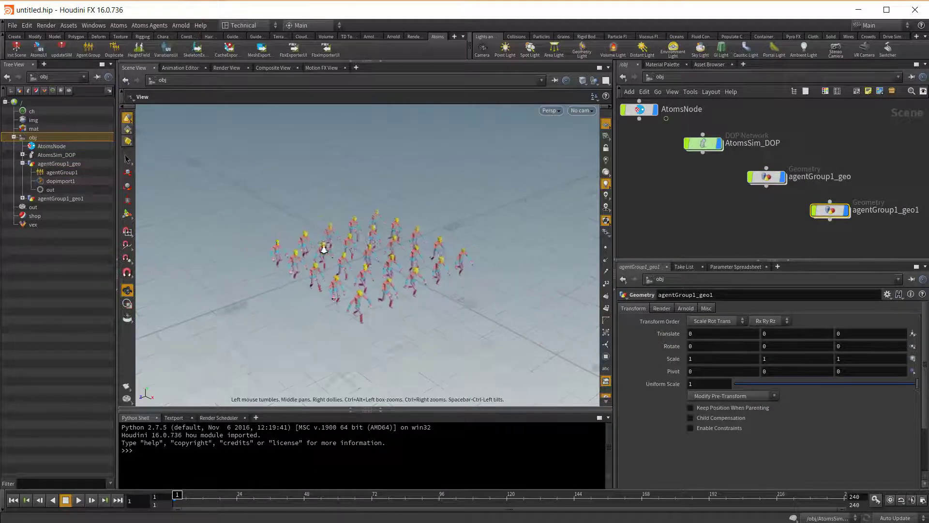
pyautogui.click(127, 173)
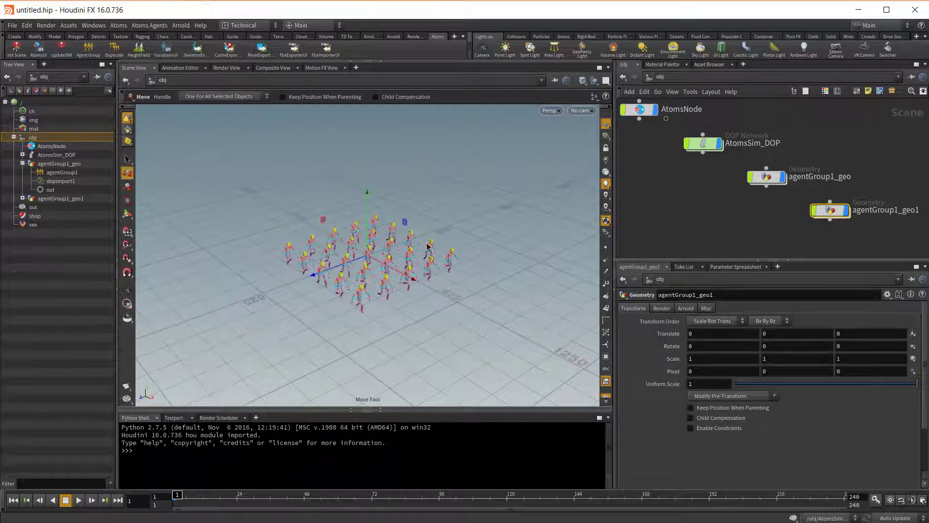
pyautogui.moveTo(323, 281); pyautogui.dragTo(480, 230)
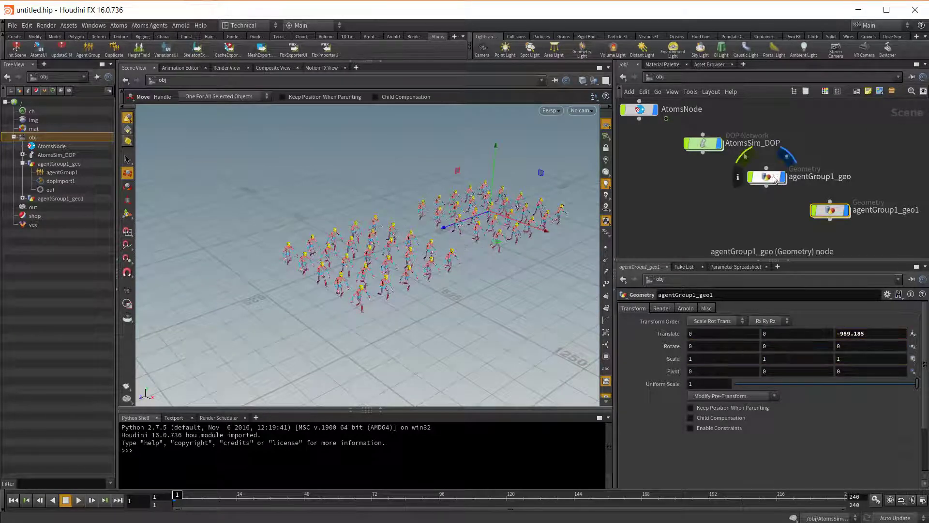
# Duplicate the original agentGroup1_geo again and move this second copy about 969 units along Z
pyautogui.click(767, 177)
pyautogui.click(113, 51)
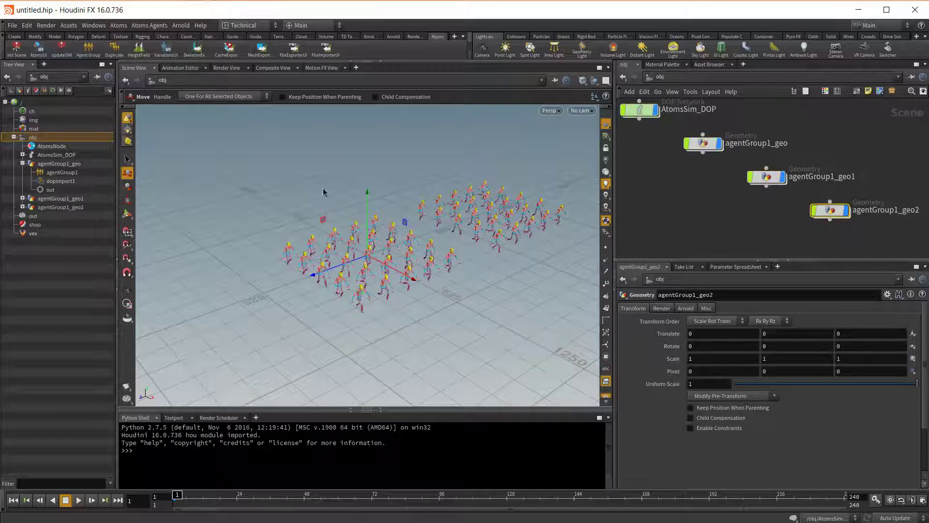
pyautogui.moveTo(317, 276); pyautogui.dragTo(116, 341)
pyautogui.press('Escape')
pyautogui.moveTo(449, 306); pyautogui.dragTo(425, 311)
pyautogui.press('t')
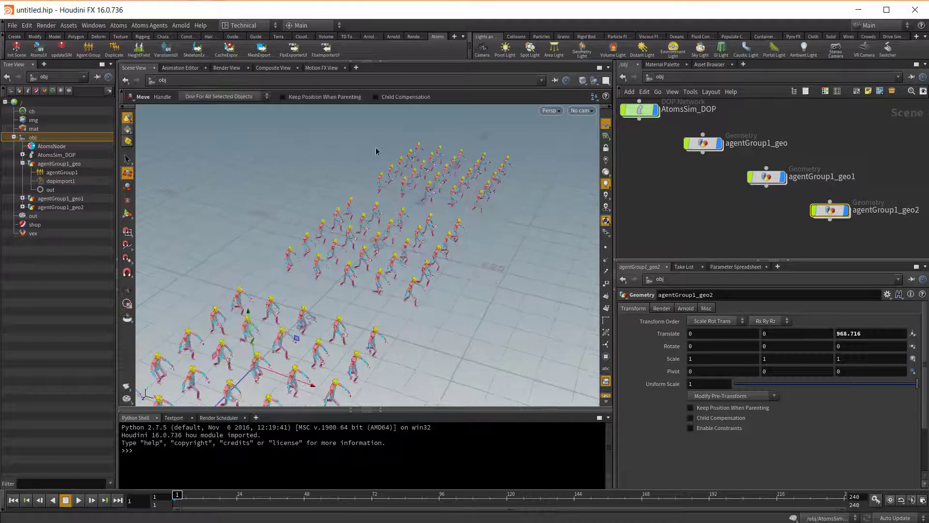
# Play the simulation of the three agent groups, stop it and return to the first frame
pyautogui.click(78, 500)
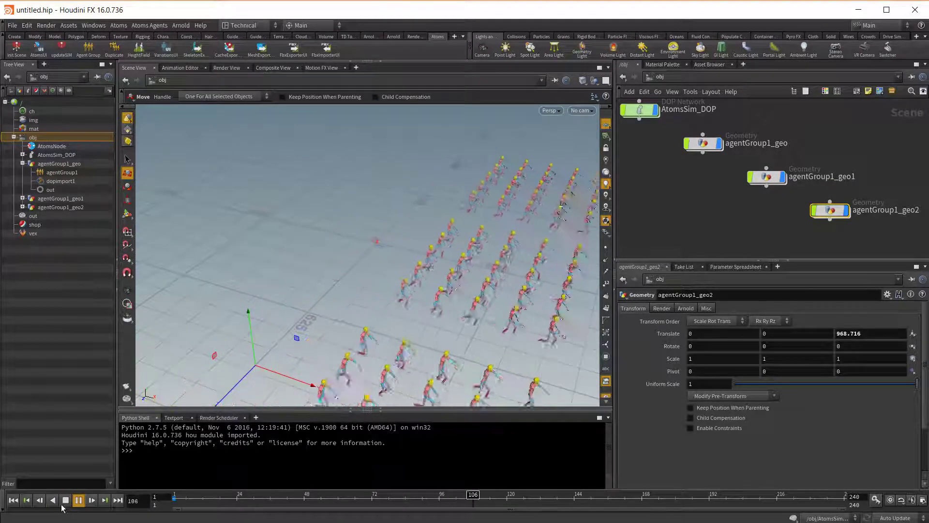
pyautogui.click(65, 502)
pyautogui.click(13, 500)
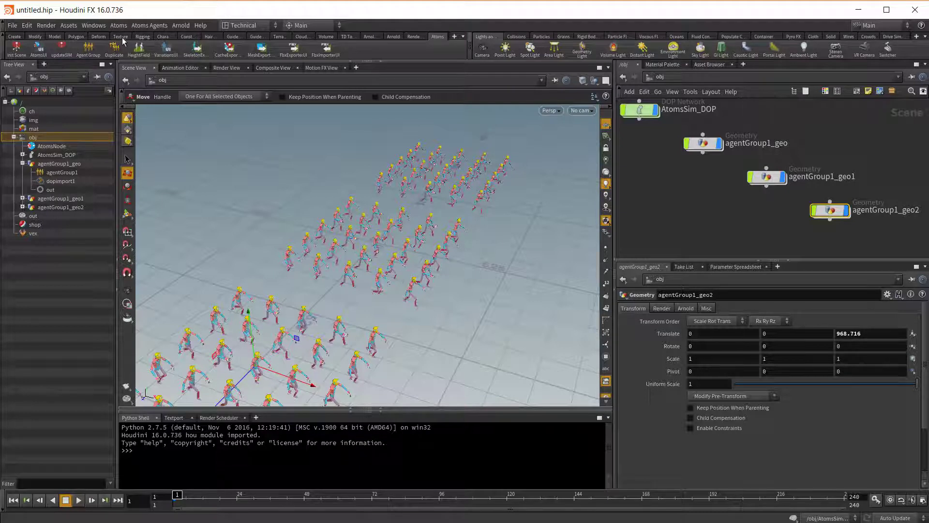
# Open the Atoms Cache Exporter and select all three agent groups for export
pyautogui.click(118, 26)
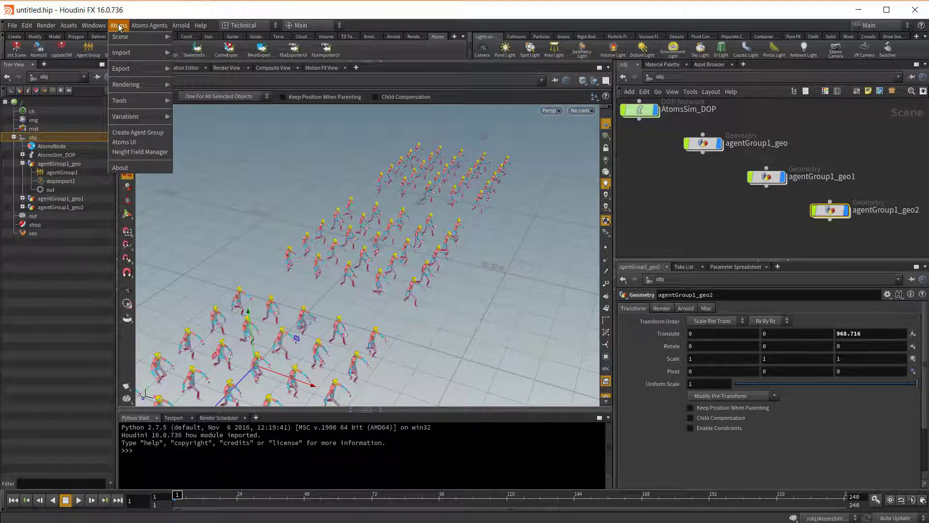
pyautogui.moveTo(153, 72)
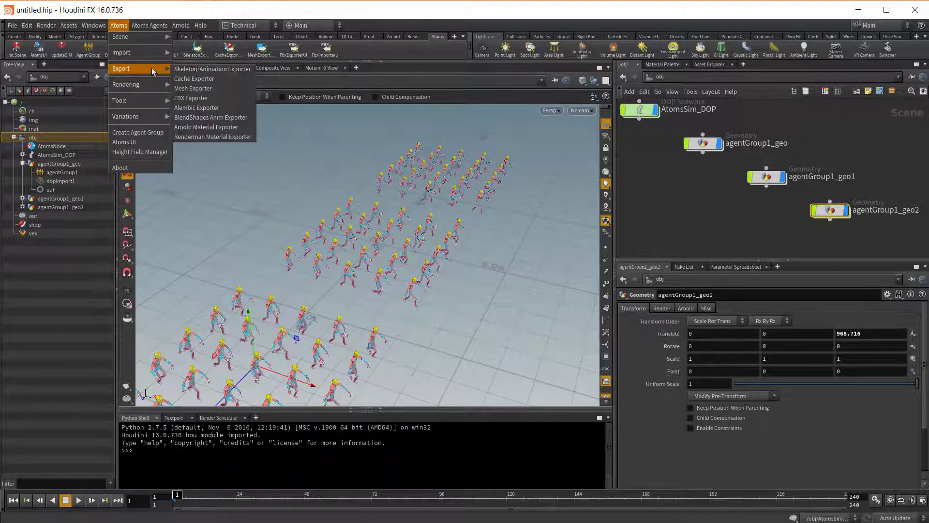
pyautogui.click(200, 79)
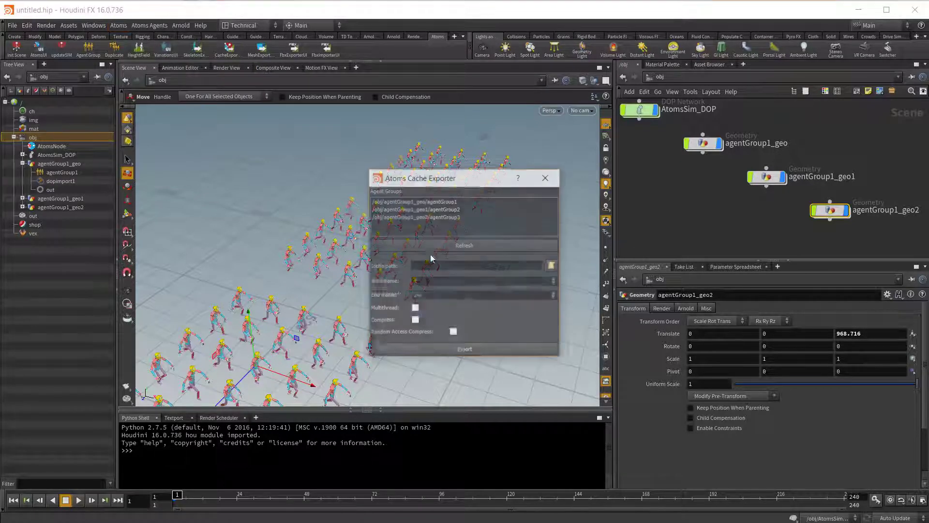
pyautogui.moveTo(463, 179); pyautogui.dragTo(520, 173)
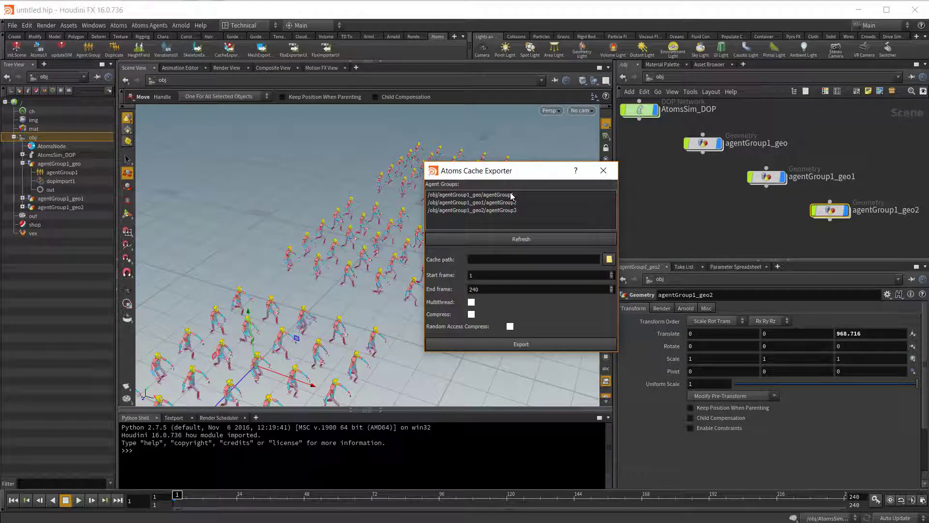
pyautogui.click(479, 195)
pyautogui.keyDown('shift'); pyautogui.click(486, 210); pyautogui.keyUp('shift')
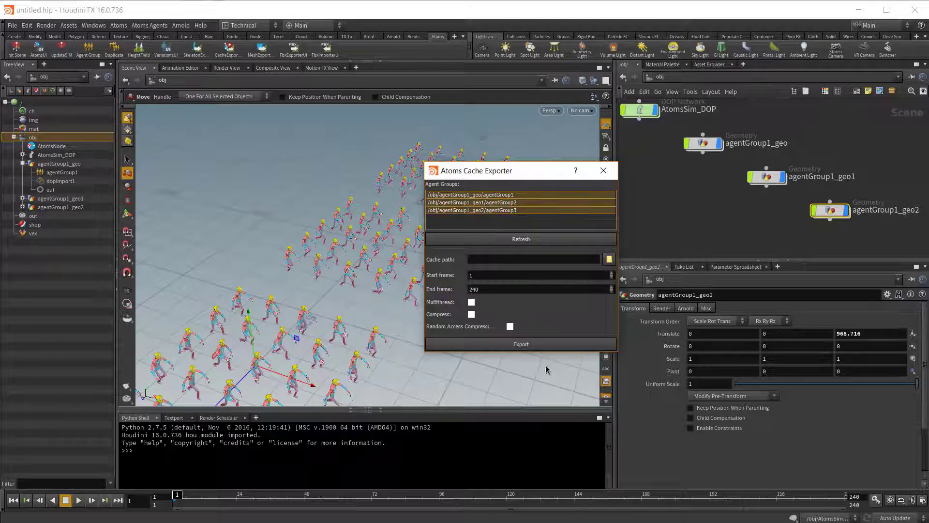
# Set the export cache path to D:/atomsDemo/cache/mycache/mycache.atoms
pyautogui.write('0')
pyautogui.click(608, 260)
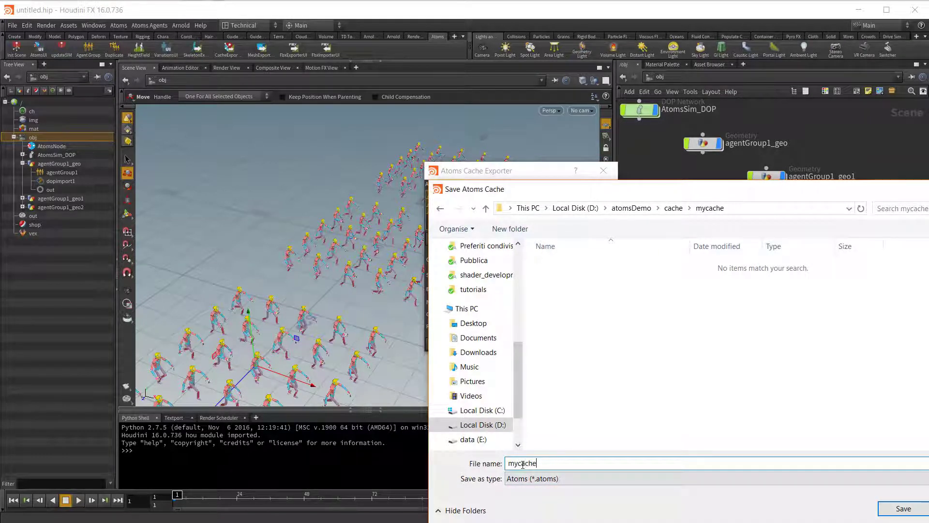
pyautogui.press('Return')
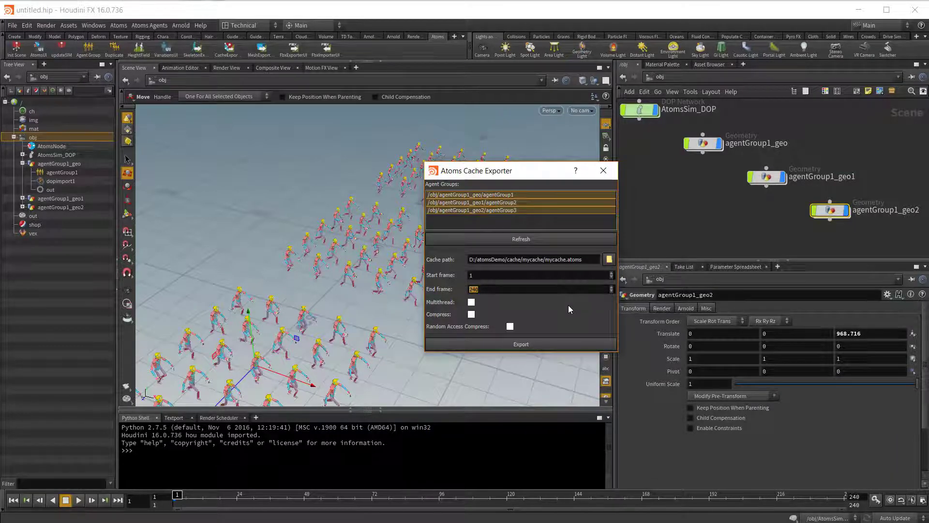
# Set the end frame to 100, export the cache and close the exporter
pyautogui.write('100')
pyautogui.click(518, 345)
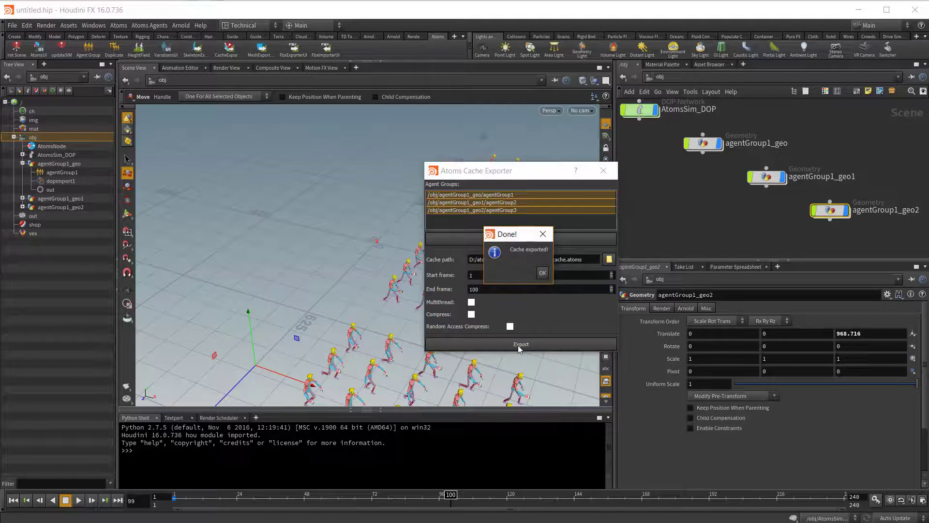
pyautogui.click(542, 273)
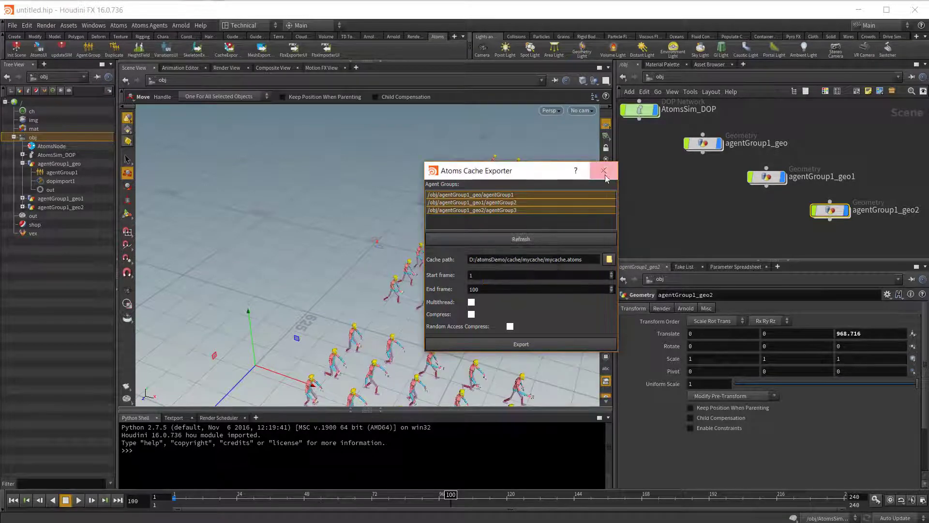
pyautogui.click(603, 170)
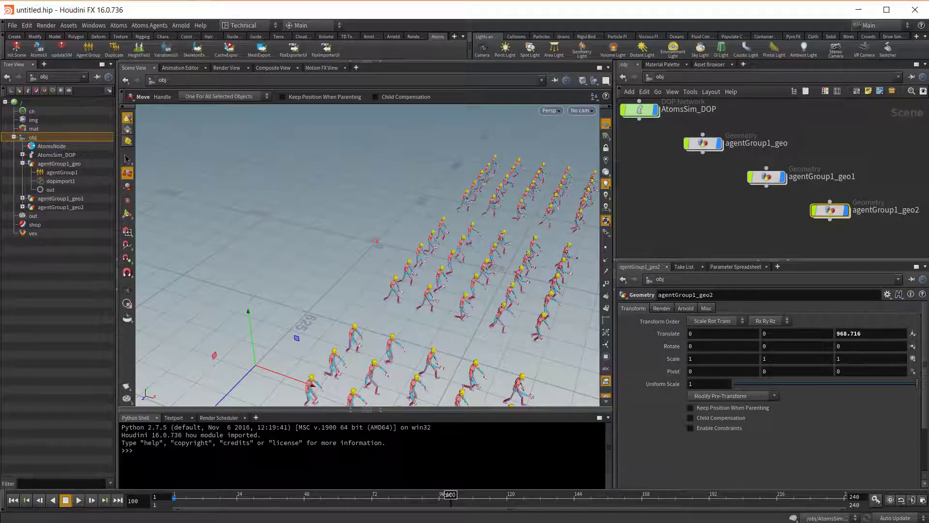
# Return to frame 1 and hide agentGroup1_geo, agentGroup1_geo1 and agentGroup1_geo2 in the viewport
pyautogui.moveTo(446, 494); pyautogui.dragTo(156, 498)
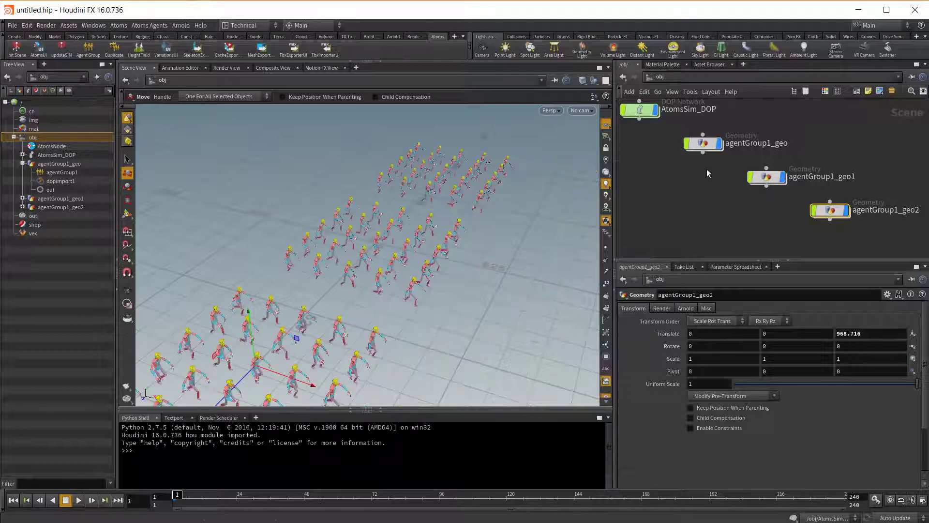
pyautogui.click(719, 144)
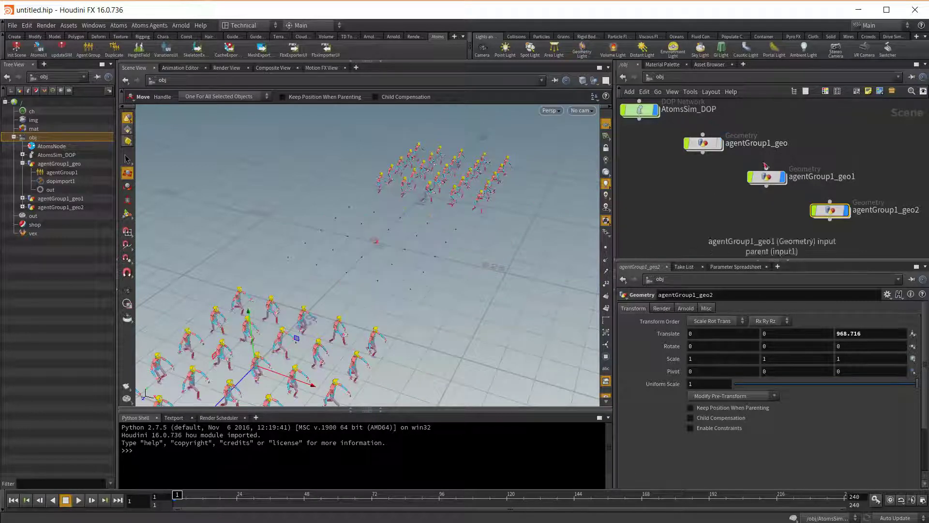
pyautogui.click(781, 178)
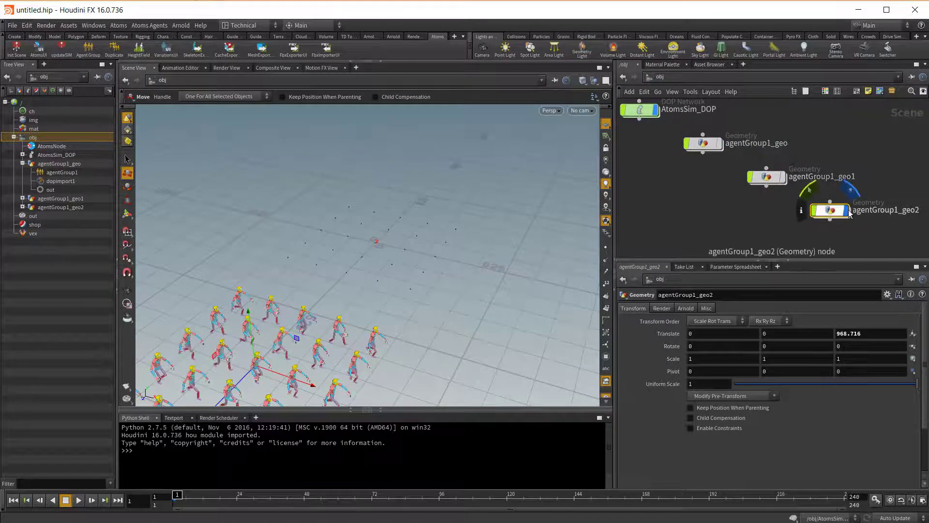
pyautogui.click(846, 211)
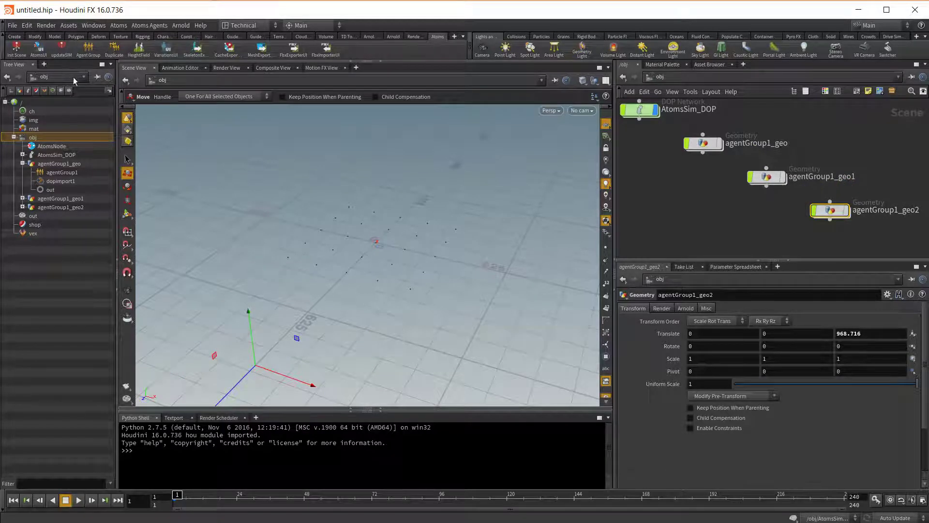
# Create a new Atoms agent group, move its node clear of the others and enter its geometry network
pyautogui.click(65, 48)
pyautogui.click(88, 49)
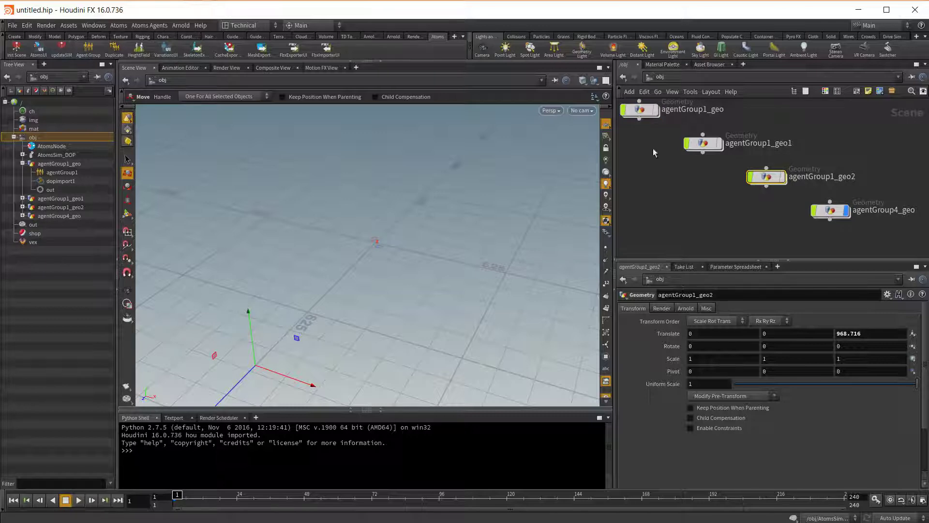
pyautogui.moveTo(828, 212); pyautogui.dragTo(714, 216)
pyautogui.doubleClick(714, 216)
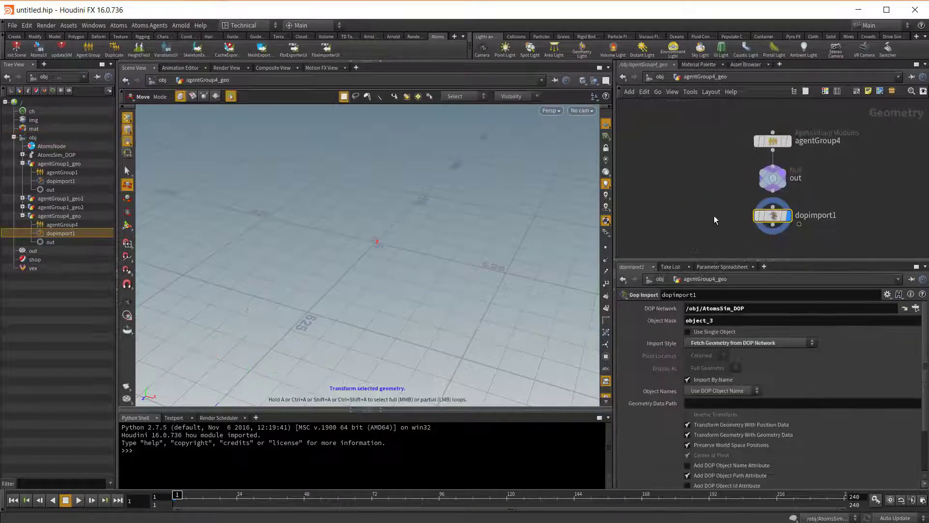
# Add a cacheReader behaviour module to the agentGroup4 node
pyautogui.click(773, 141)
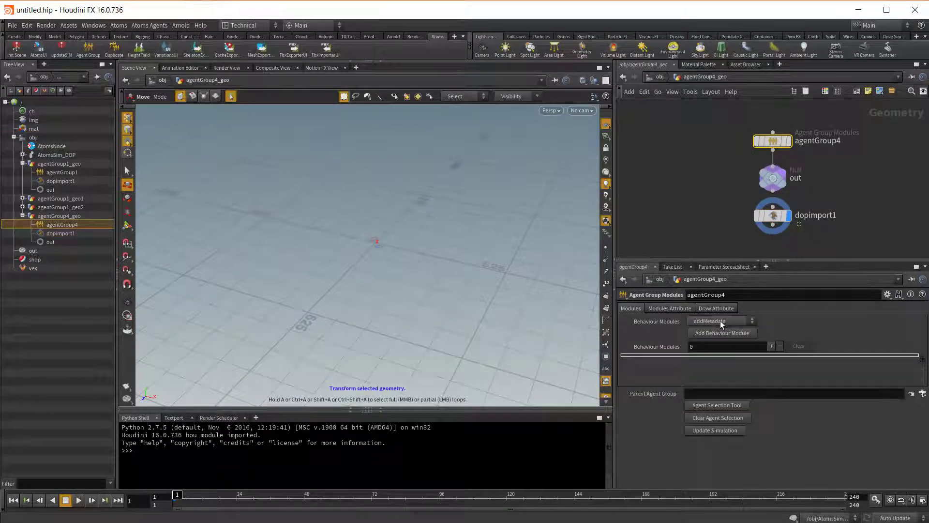
pyautogui.click(721, 323)
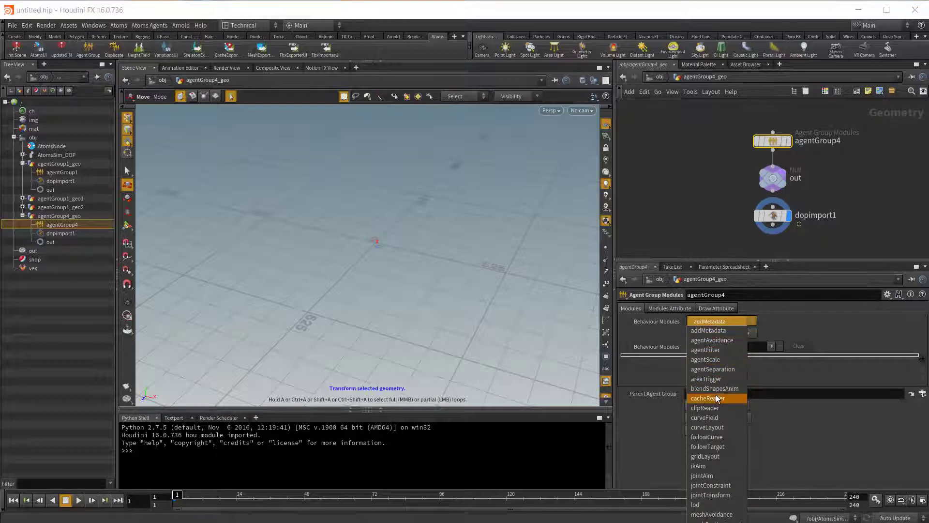
pyautogui.click(717, 397)
pyautogui.click(721, 333)
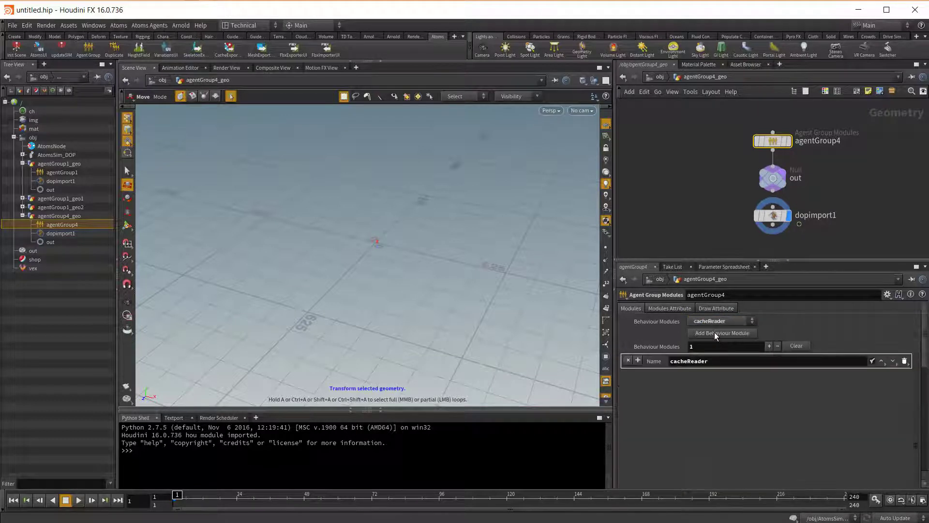
# Set the cacheReader's cachePath to D:/atomsDemo/cache/mycache/mycache.atoms and play the cached animation
pyautogui.click(659, 310)
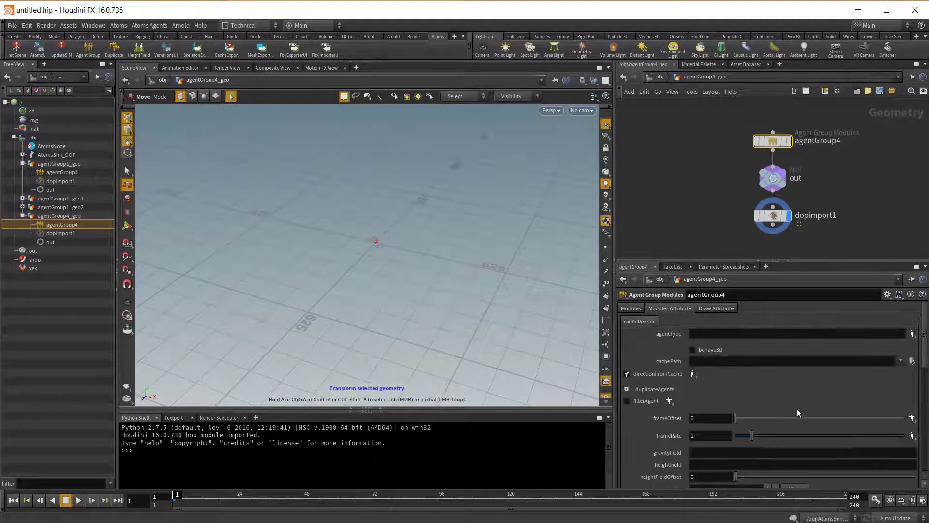
pyautogui.click(912, 360)
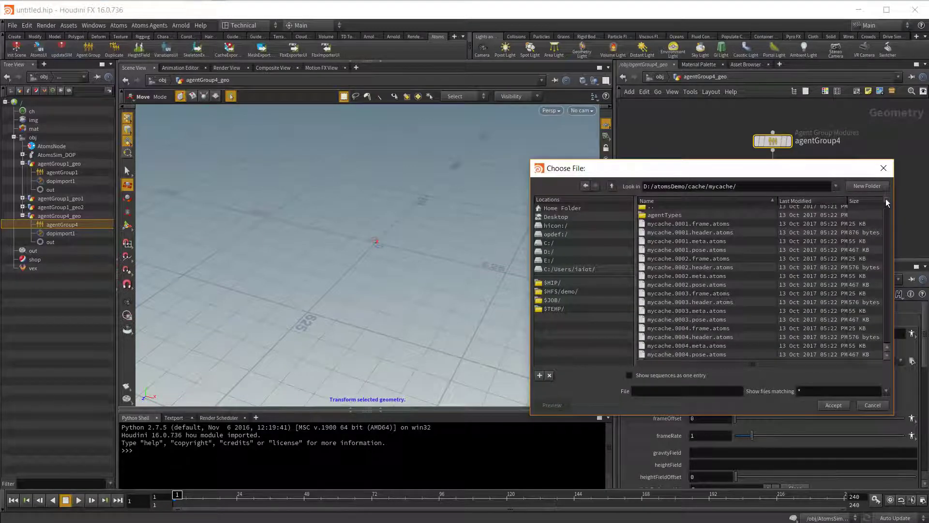
pyautogui.moveTo(887, 207); pyautogui.dragTo(875, 342)
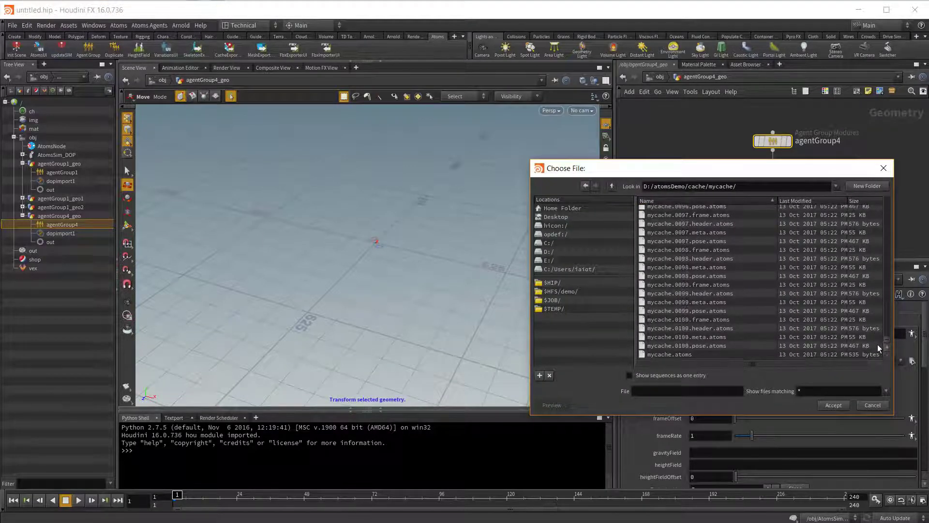
pyautogui.click(681, 355)
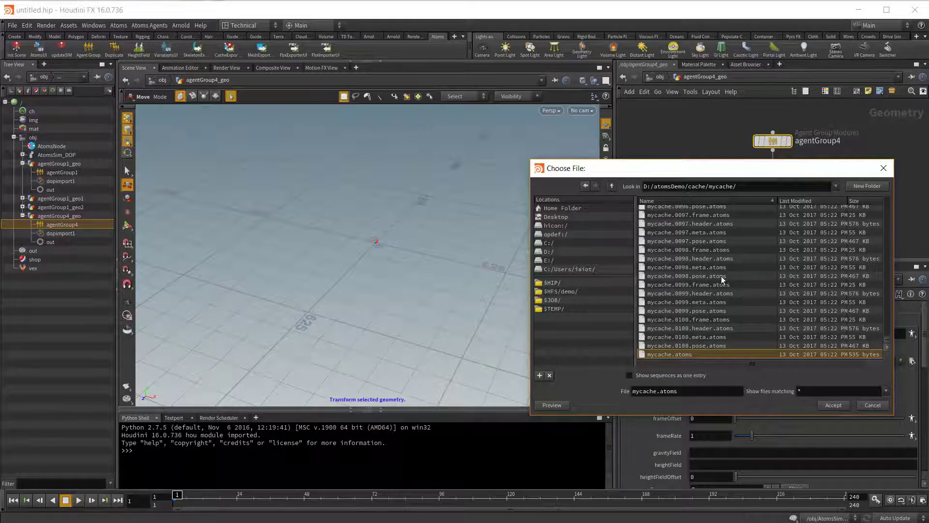
pyautogui.click(831, 405)
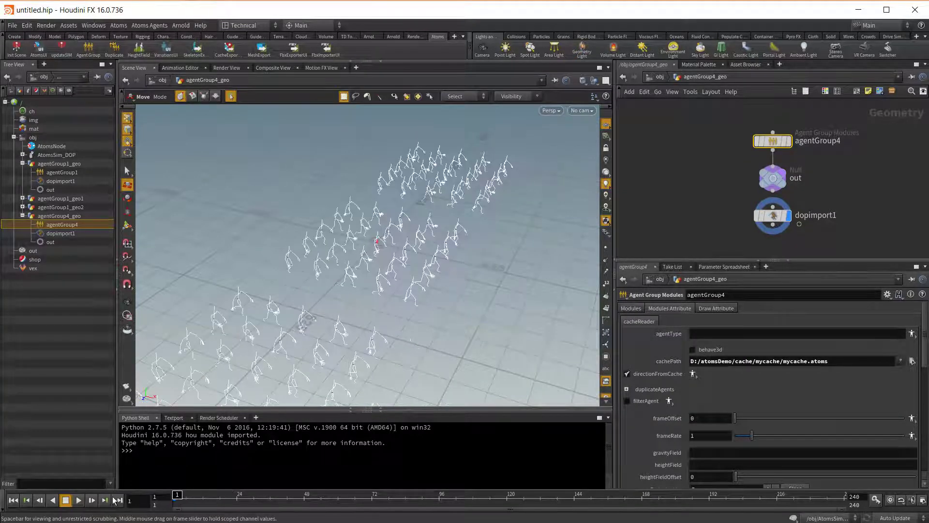
pyautogui.click(79, 500)
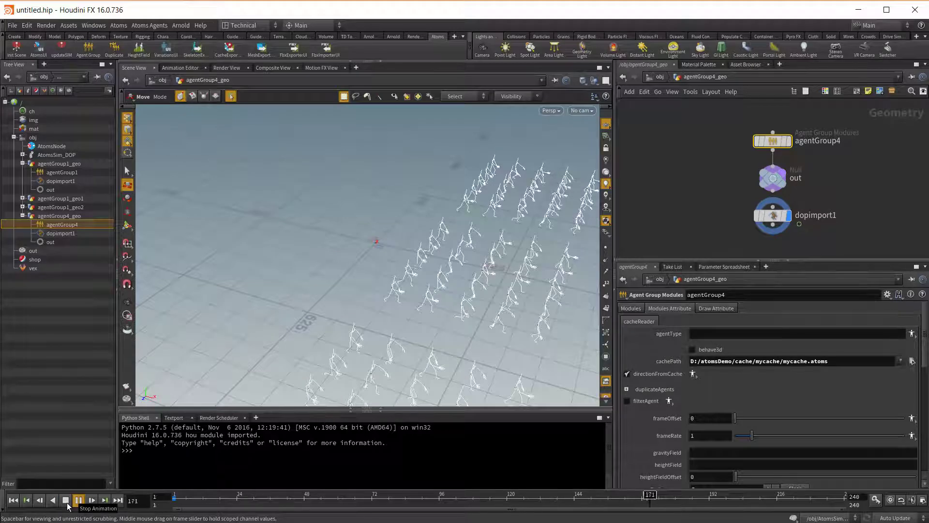
# Stop the playback, return to frame 1 and set agentGroup4's draw mode to Skin
pyautogui.click(66, 499)
pyautogui.click(13, 500)
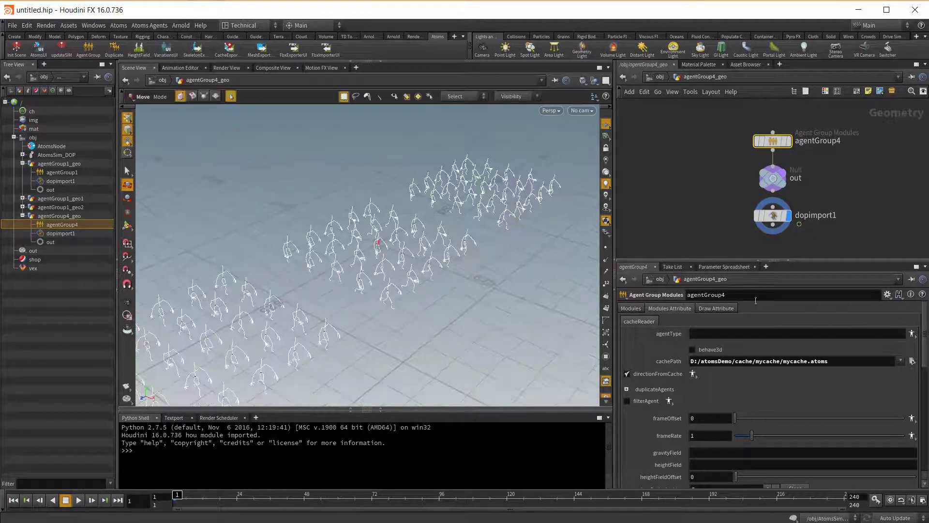
pyautogui.click(716, 308)
pyautogui.click(711, 320)
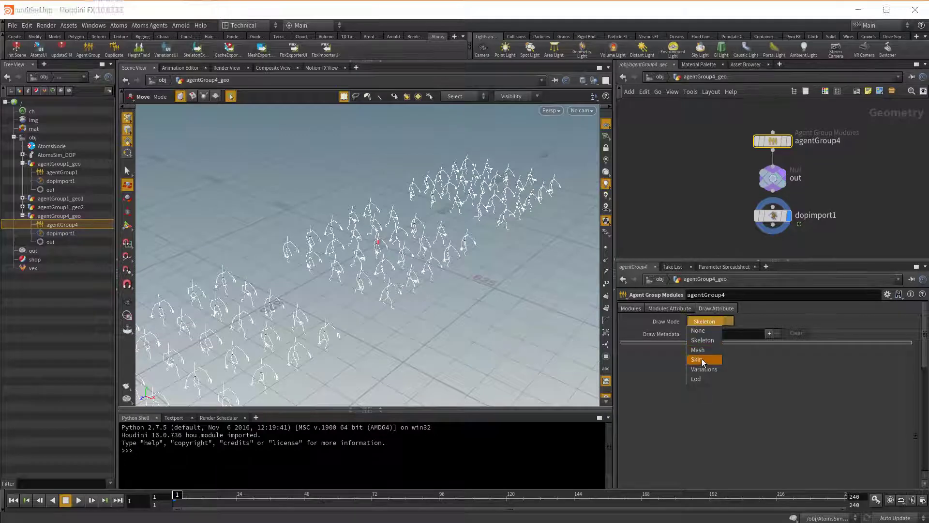
pyautogui.click(704, 357)
pyautogui.moveTo(325, 358)
pyautogui.keyDown('alt'); pyautogui.mouseDown()
pyautogui.moveTo(369, 340)
pyautogui.moveTo(315, 329)
pyautogui.moveTo(312, 358)
pyautogui.mouseUp(); pyautogui.keyUp('alt')
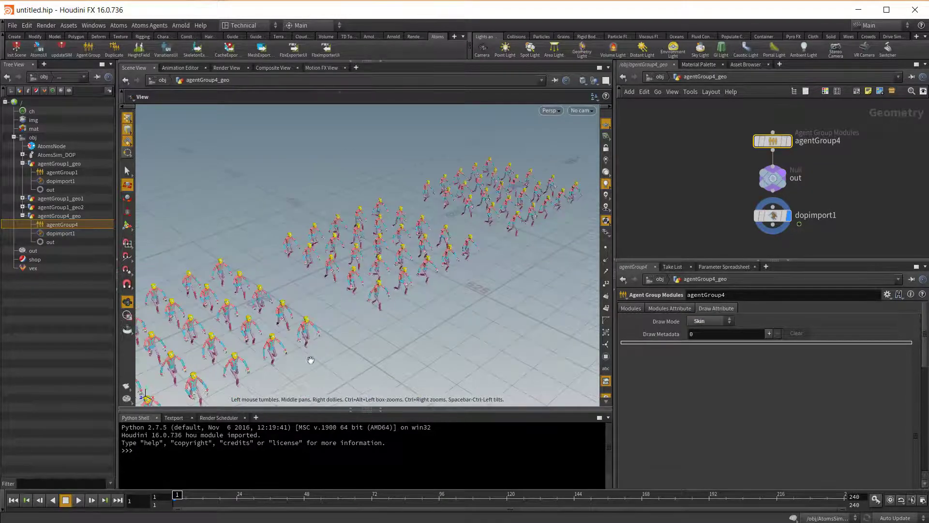
# Play the skinned agents' animation, return to frame 1 and show agentGroup4's cacheReader attributes again
pyautogui.click(79, 500)
pyautogui.click(65, 500)
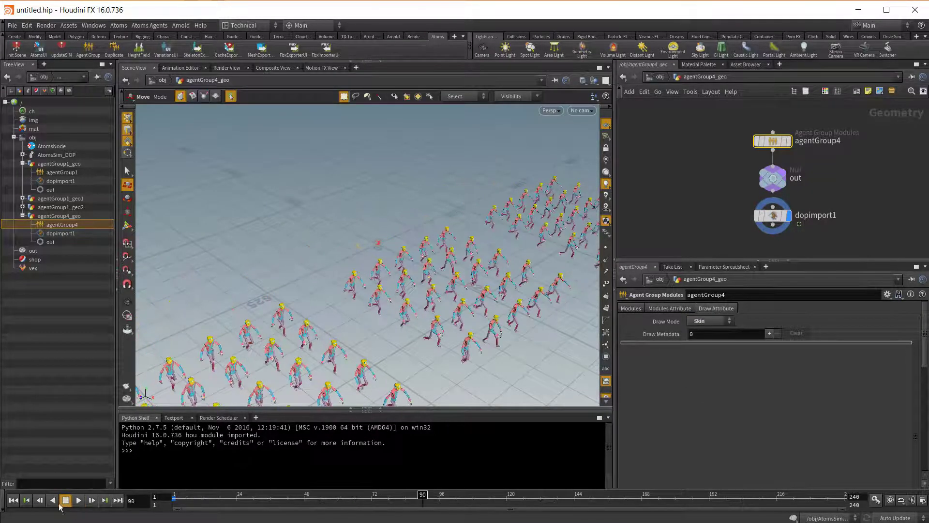
pyautogui.click(13, 500)
pyautogui.click(660, 308)
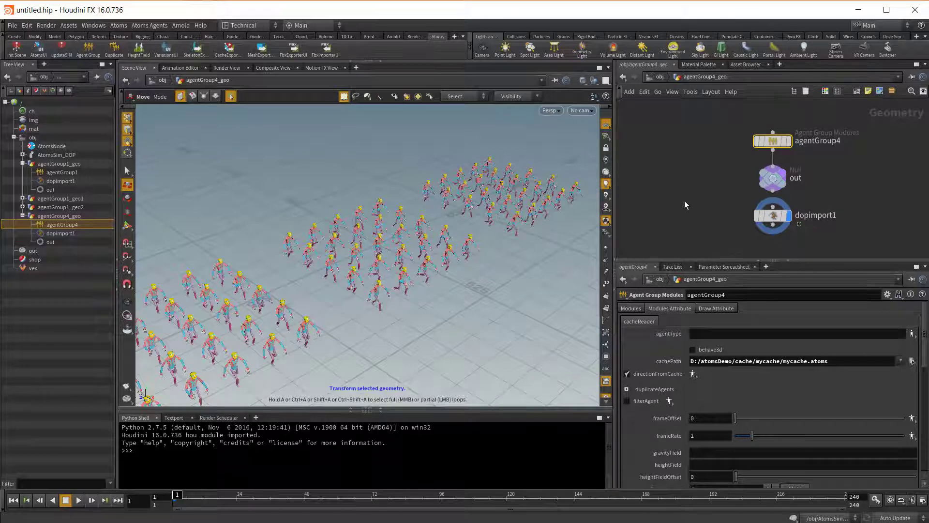
# Create a grid object at the scene level and set its grid size to 3990 by 3990
pyautogui.press('u')
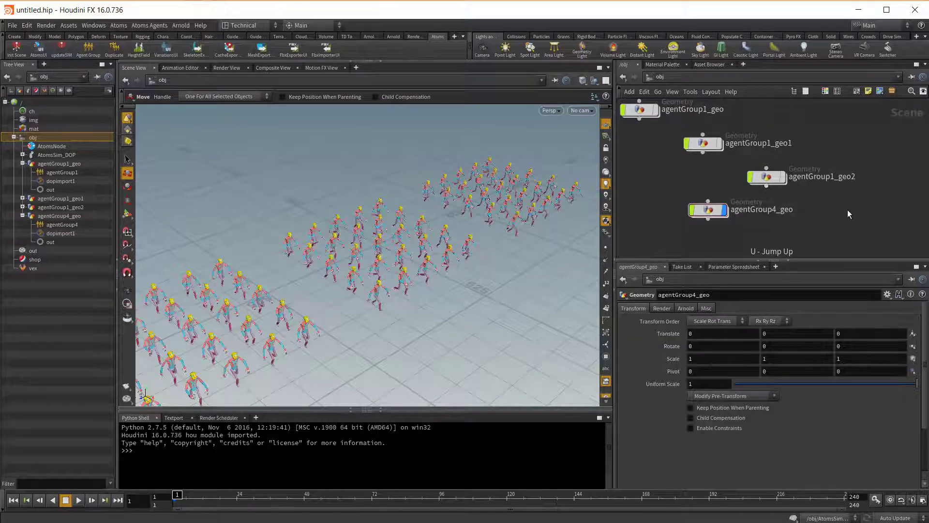
pyautogui.press('Tab')
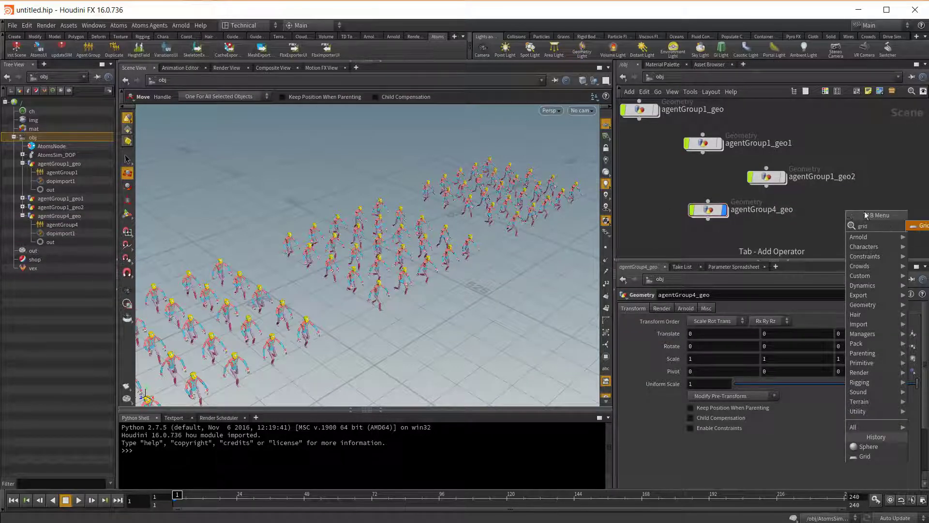
pyautogui.press('Escape')
pyautogui.click(870, 219)
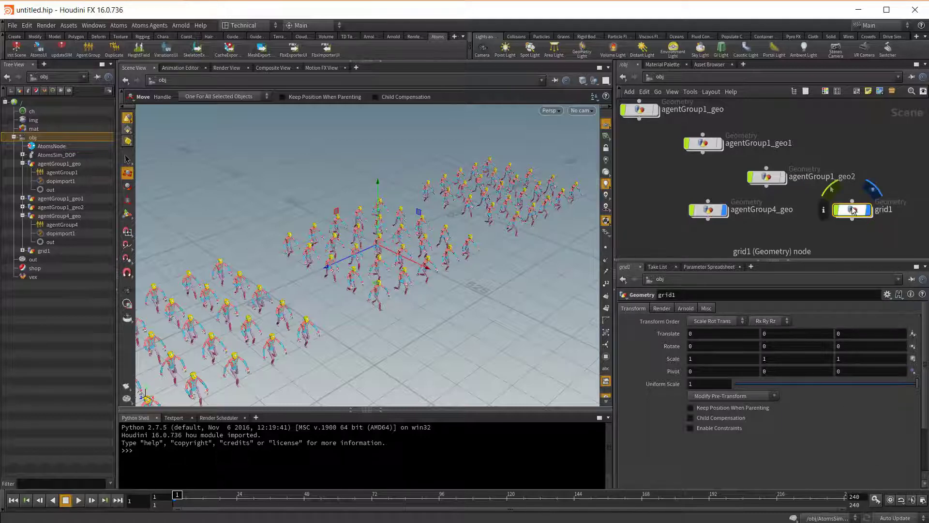
pyautogui.moveTo(663, 345); pyautogui.dragTo(791, 311, button='middle')
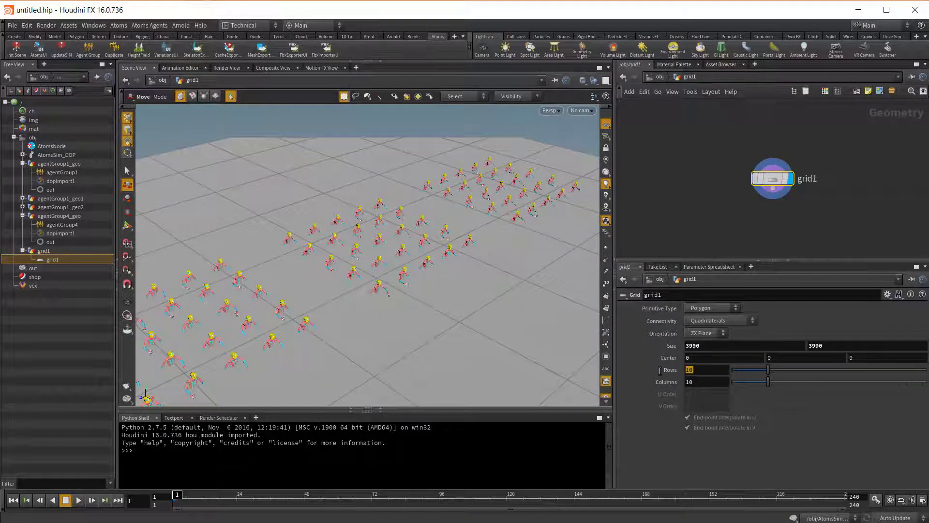
# Set the grid's rows and columns to 100 each
pyautogui.write('100')
pyautogui.press('Return')
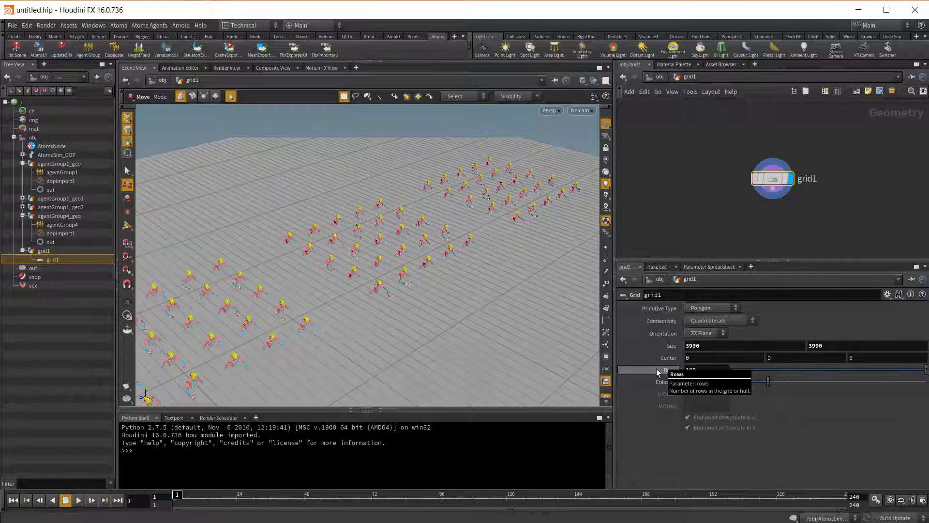
pyautogui.click(701, 384)
pyautogui.write('0')
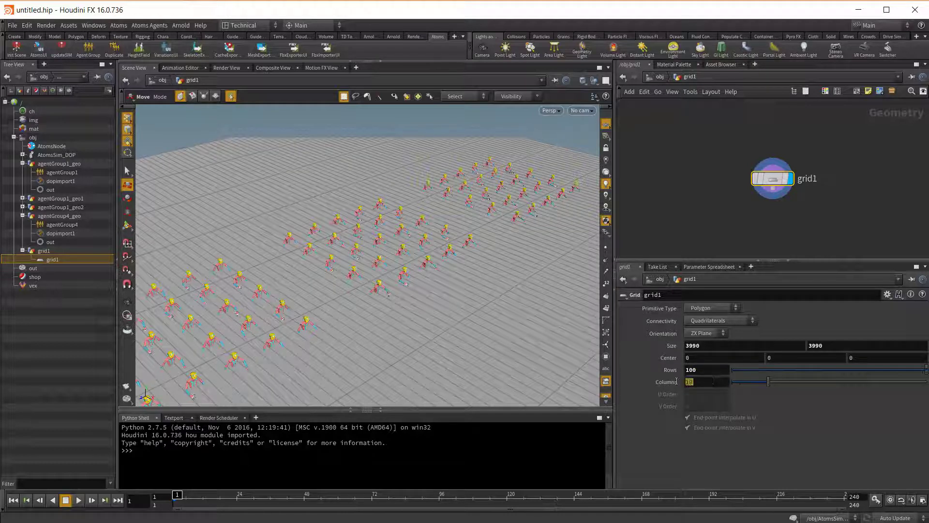
pyautogui.press('Return')
# Add a Mountain node, feed grid1 into it and make it the displayed node
pyautogui.press('Tab')
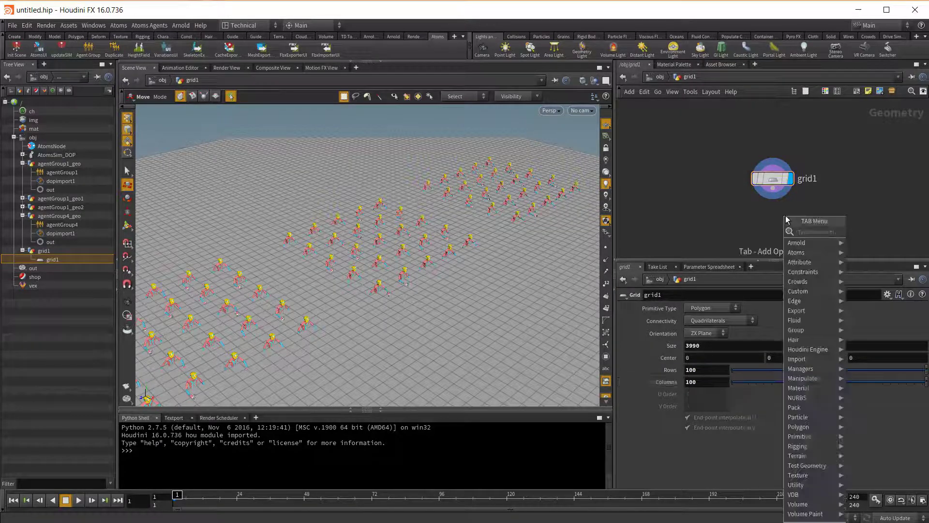
pyautogui.write('mou')
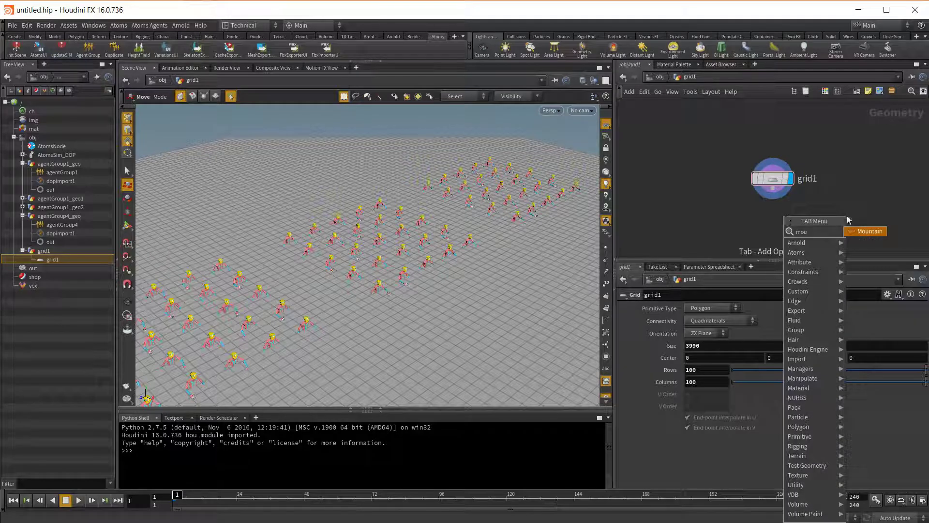
pyautogui.press('Return')
pyautogui.click(785, 217)
pyautogui.click(778, 190)
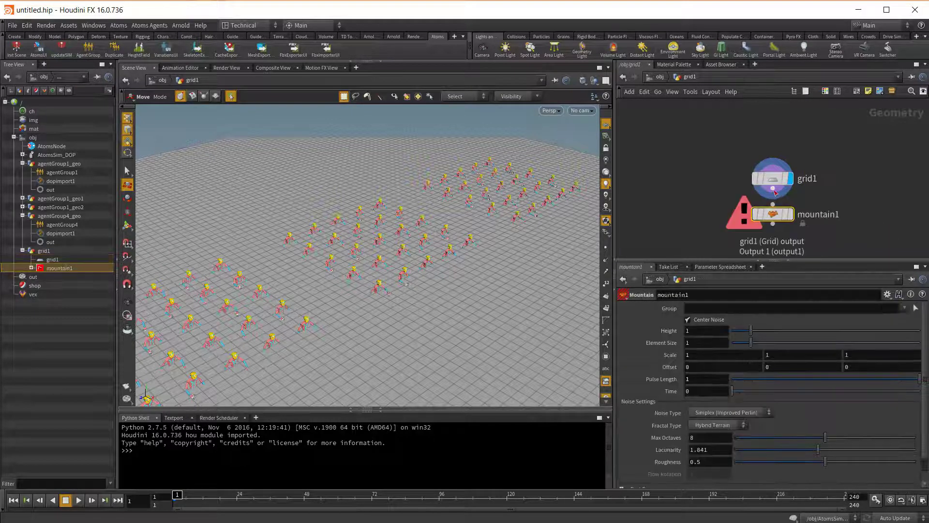
pyautogui.click(773, 208)
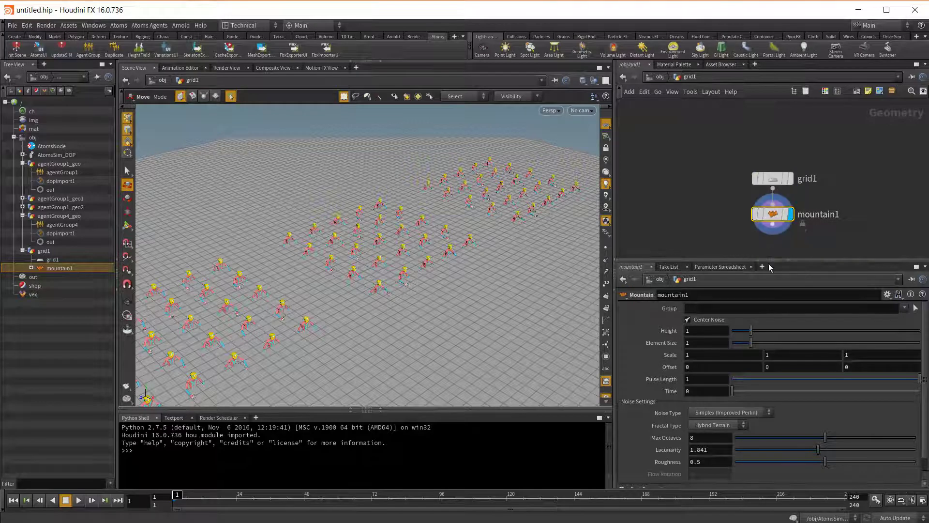
# Set the Mountain node's height to 500 and increase its noise scale to form broad hills
pyautogui.moveTo(706, 331); pyautogui.dragTo(662, 330)
pyautogui.write('500')
pyautogui.press('Return')
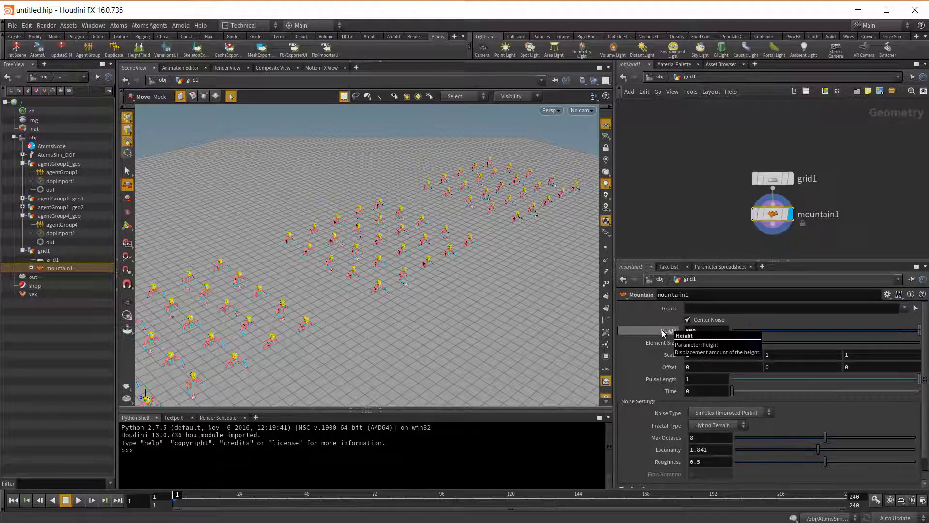
pyautogui.moveTo(670, 354); pyautogui.dragTo(741, 299, button='middle')
# Return to the scene level and add an Atoms height field named ground that uses the grid1 mesh
pyautogui.press('u')
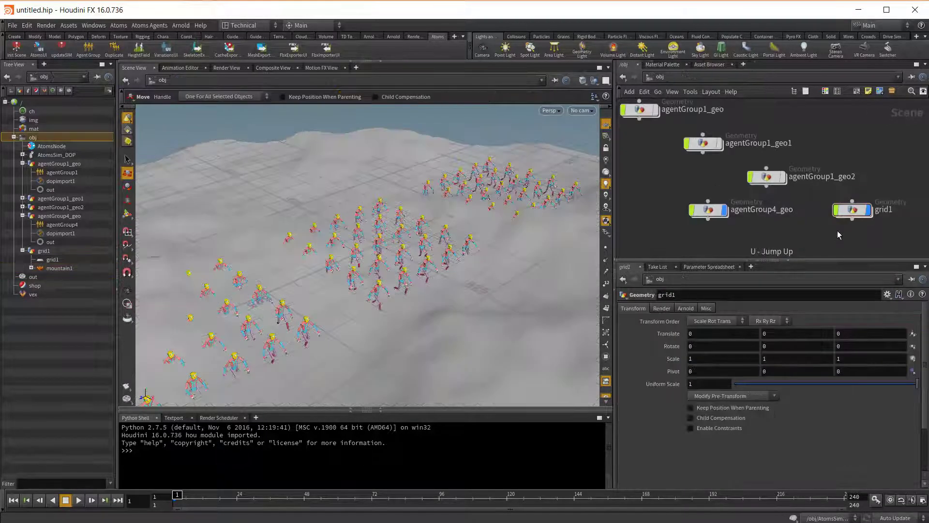
pyautogui.click(140, 47)
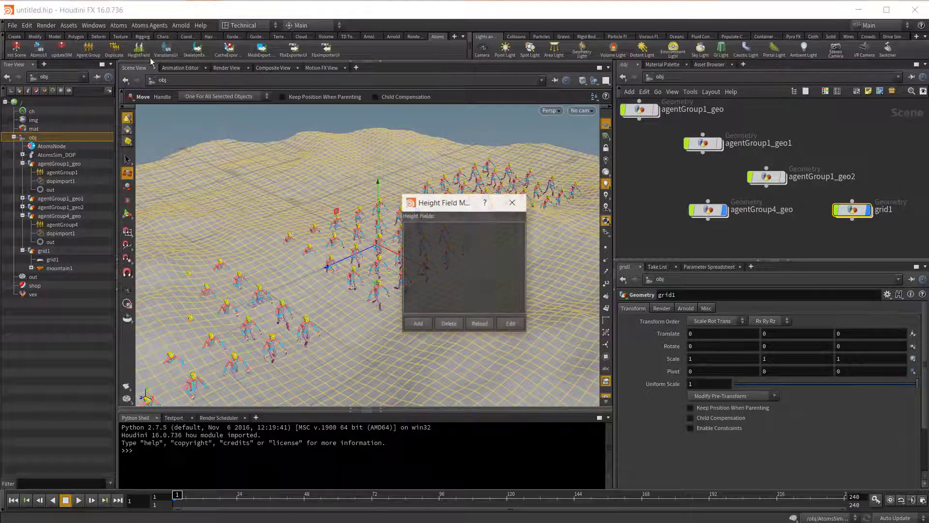
pyautogui.click(414, 324)
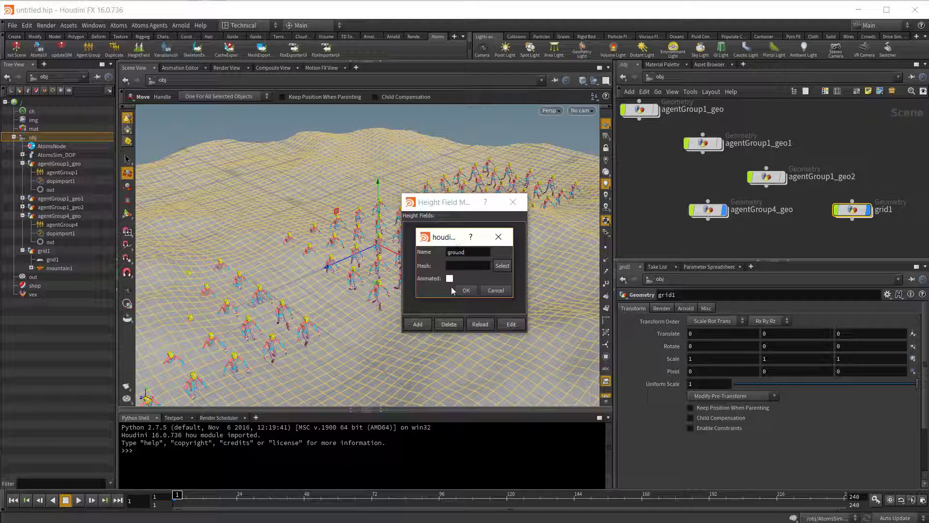
pyautogui.click(502, 266)
pyautogui.click(466, 290)
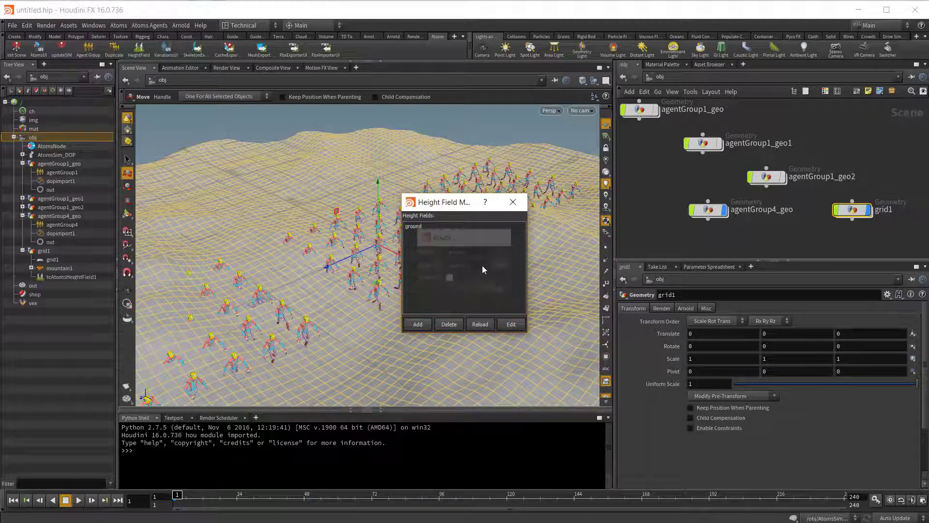
pyautogui.click(523, 206)
# Enter agentGroup4_geo and set the cacheReader's heightField to ground
pyautogui.doubleClick(711, 212)
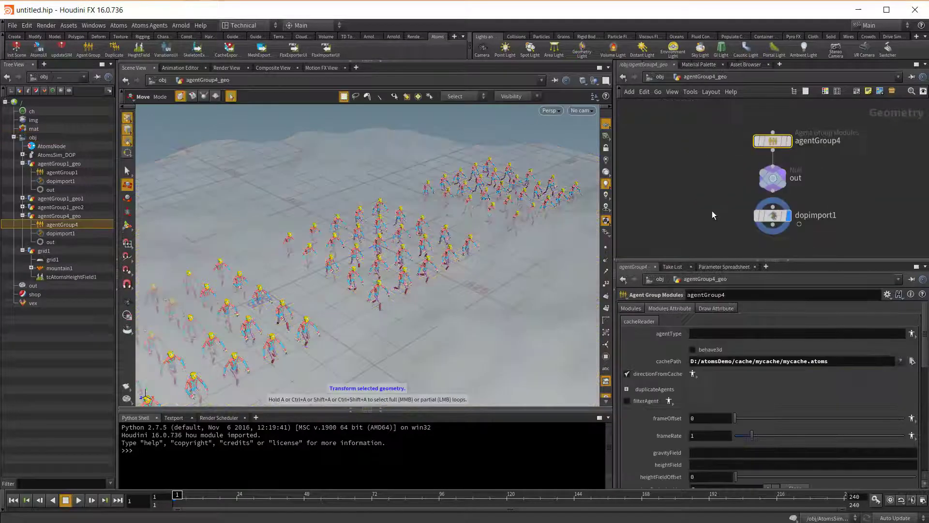
pyautogui.scroll(-2, 727, 411)
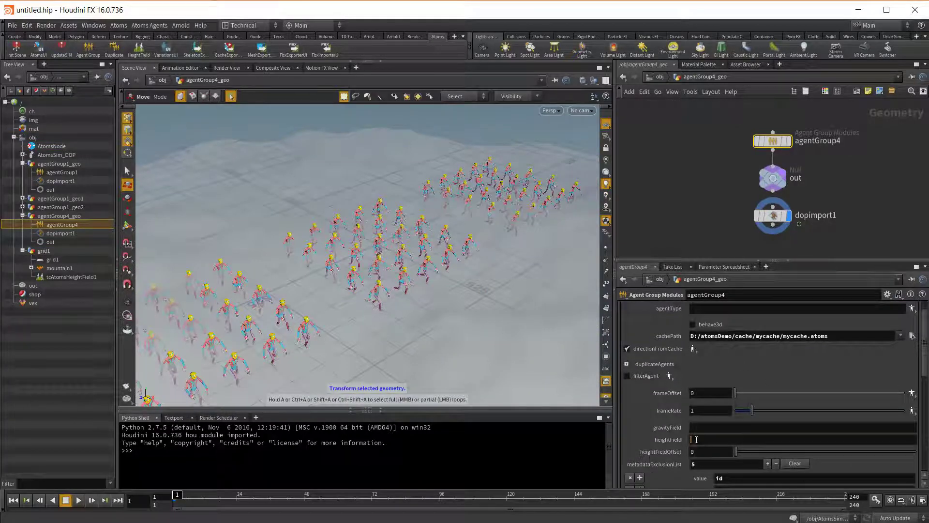
pyautogui.write('grou')
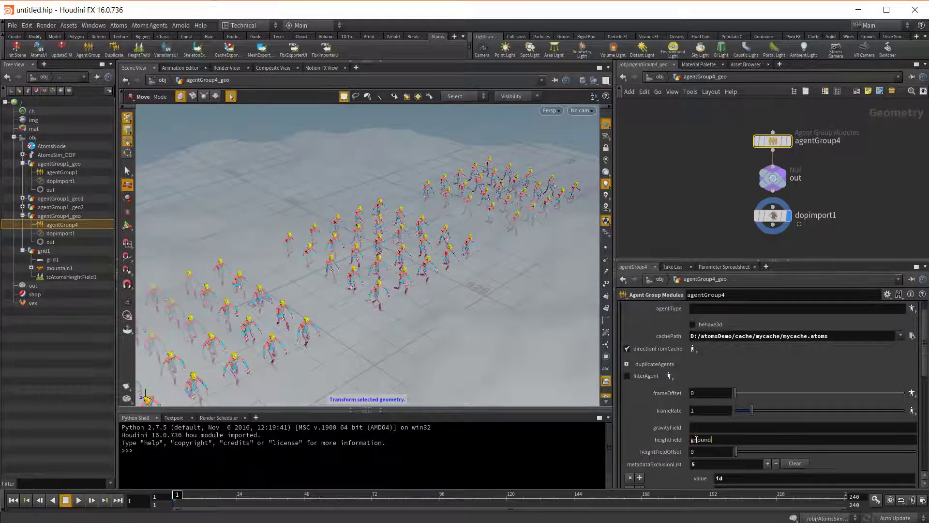
pyautogui.write('nd')
pyautogui.press('Return')
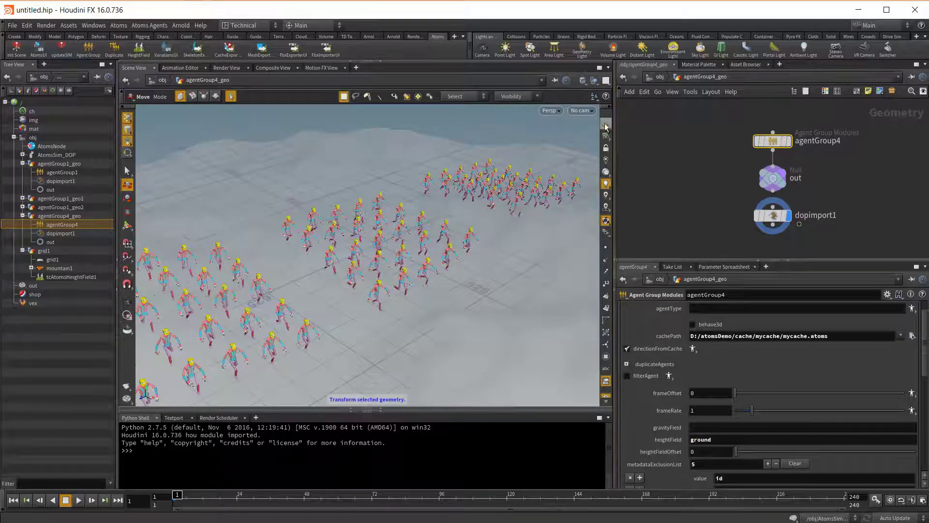
# From the scene level, play the agents running over the terrain twice from a low viewing angle and return to frame 1
pyautogui.press('u')
pyautogui.keyDown('alt'); pyautogui.moveTo(392, 284); pyautogui.dragTo(373, 280); pyautogui.keyUp('alt')
pyautogui.press('t')
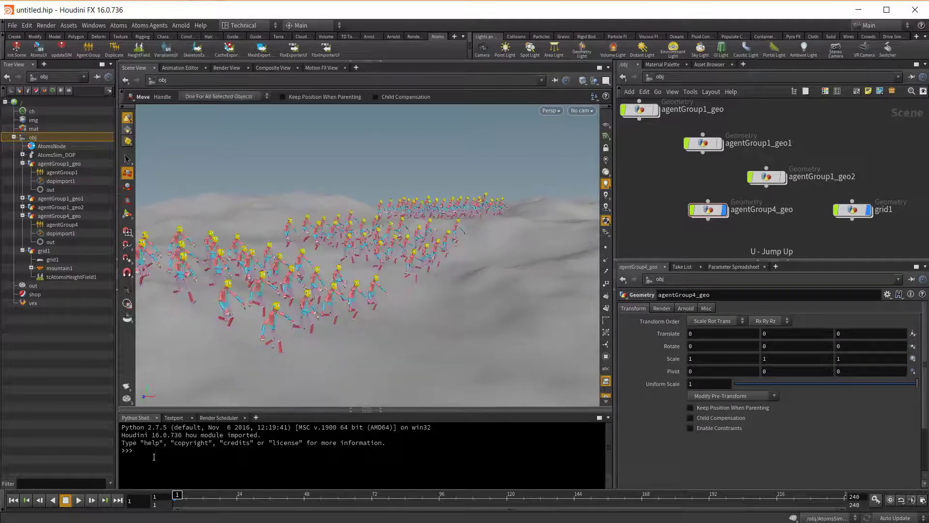
pyautogui.click(79, 501)
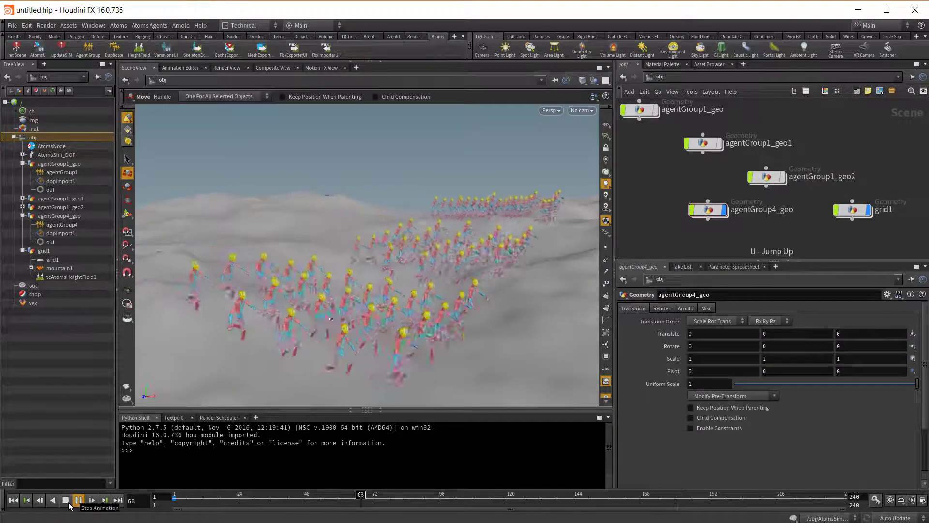
pyautogui.click(66, 500)
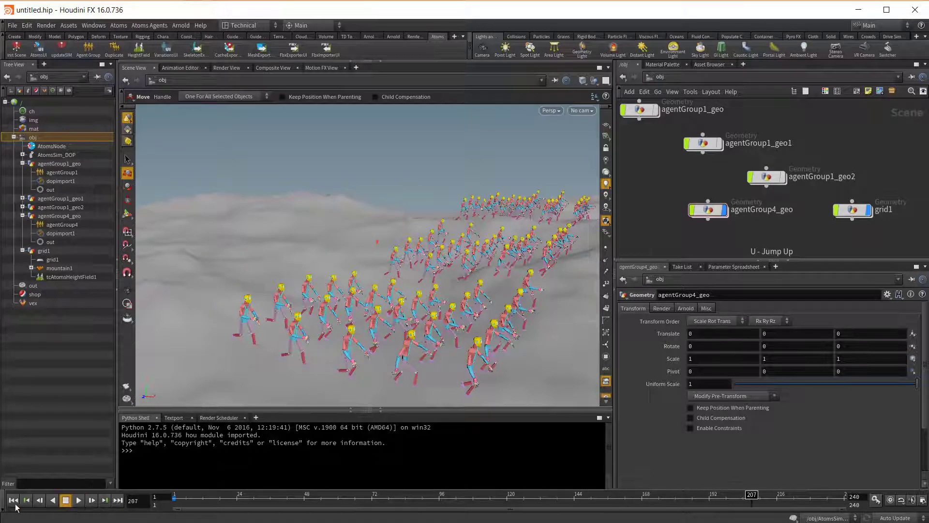
pyautogui.click(14, 503)
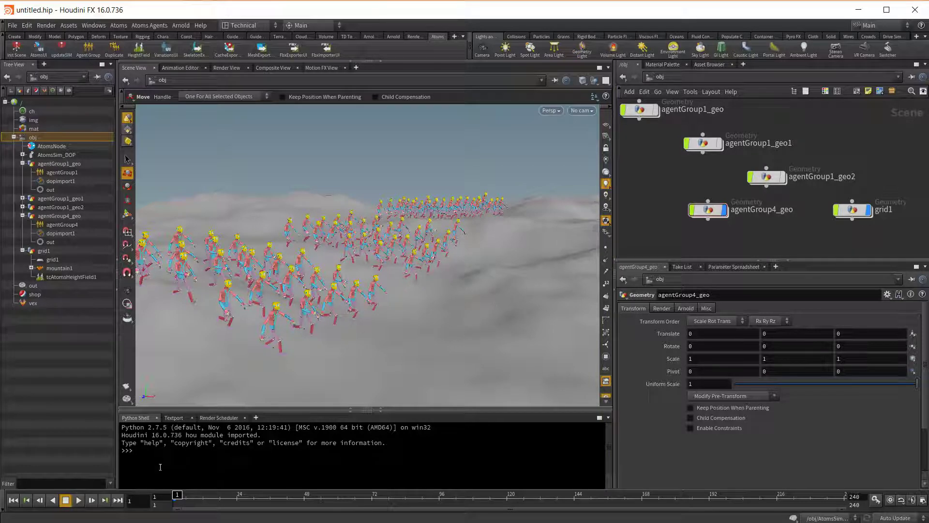
pyautogui.click(78, 499)
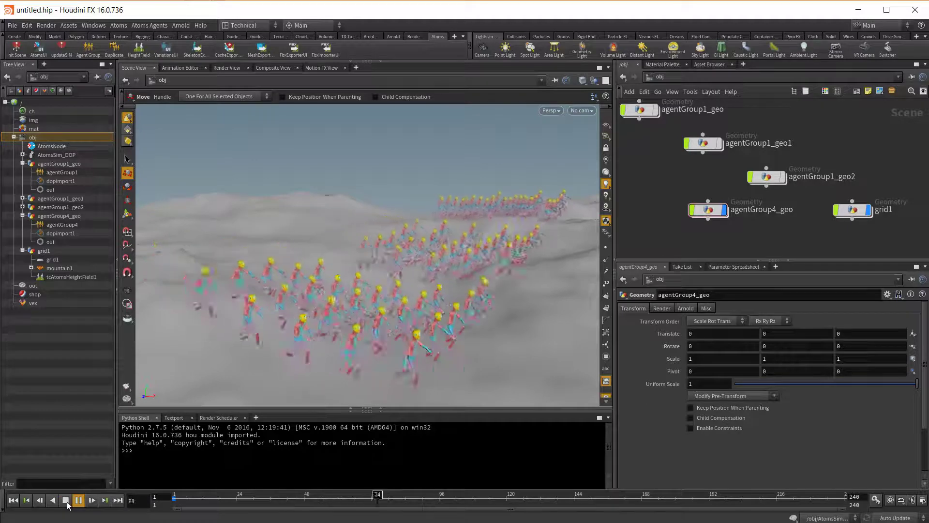
pyautogui.click(65, 500)
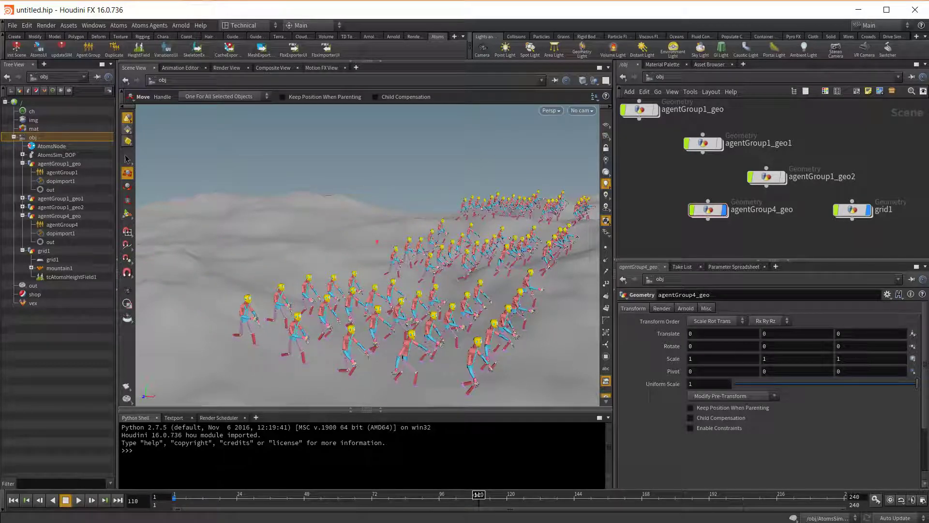
pyautogui.moveTo(476, 495); pyautogui.dragTo(153, 498)
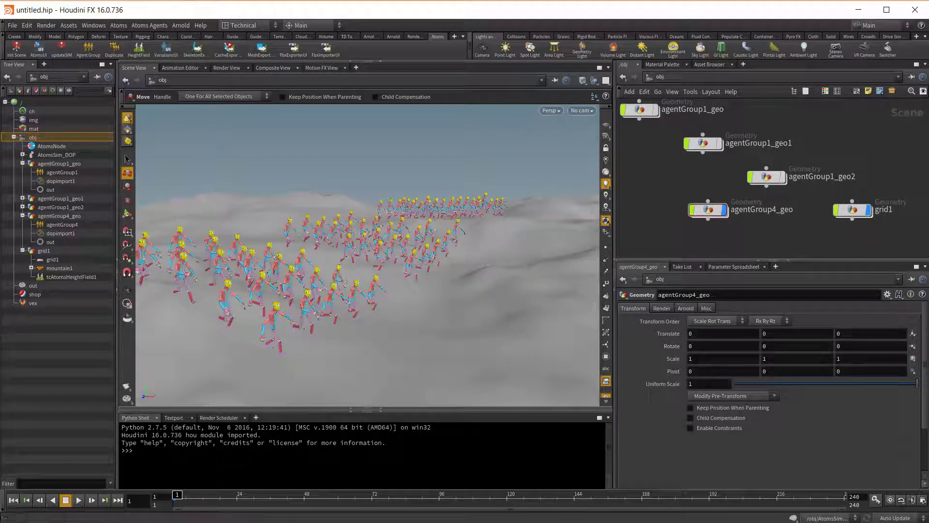
# Set the cacheReader's frameRate to 0.5 in agentGroup4_geo, play the animation and return to frame 1
pyautogui.doubleClick(711, 214)
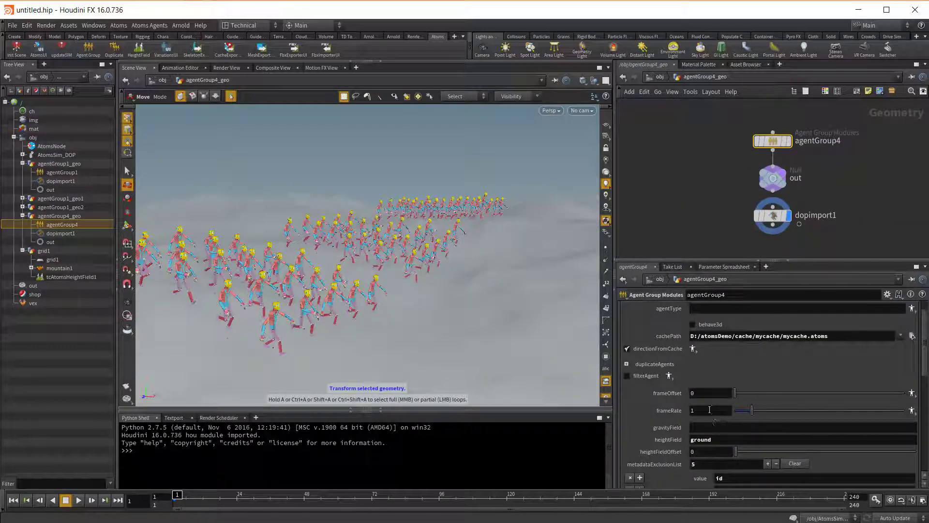
pyautogui.moveTo(709, 410); pyautogui.dragTo(673, 412)
pyautogui.write('0.5')
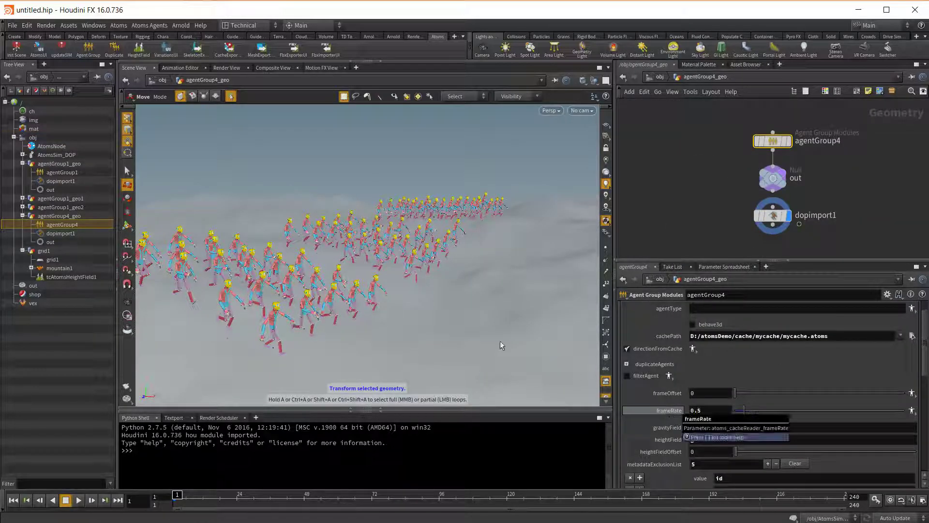
pyautogui.click(77, 500)
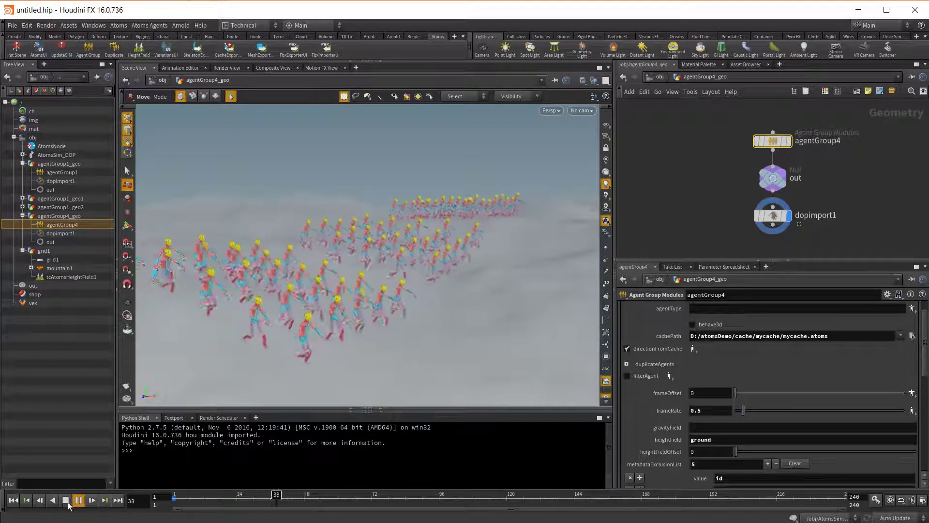
pyautogui.click(14, 501)
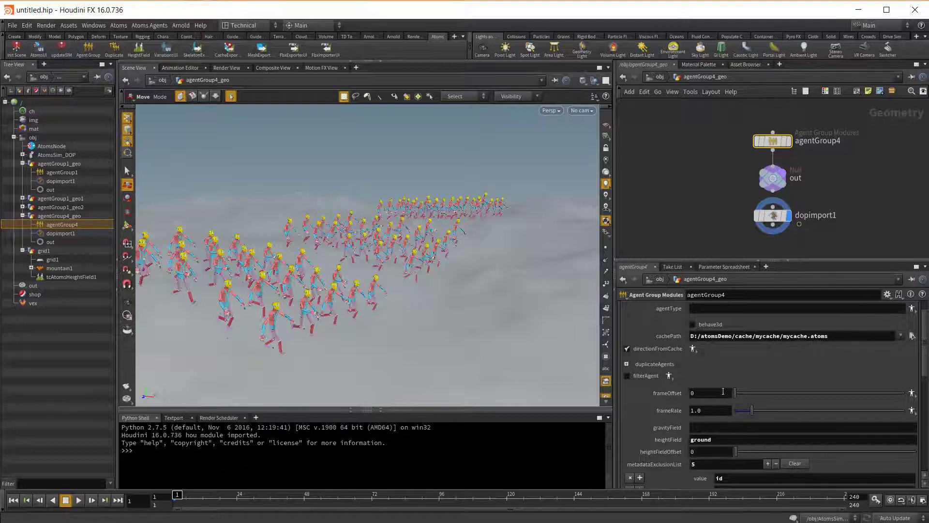
# Try larger frameOffset values up to 10 on agentGroup4's cacheReader and reset frameOffset to 0
pyautogui.moveTo(744, 395); pyautogui.dragTo(828, 392)
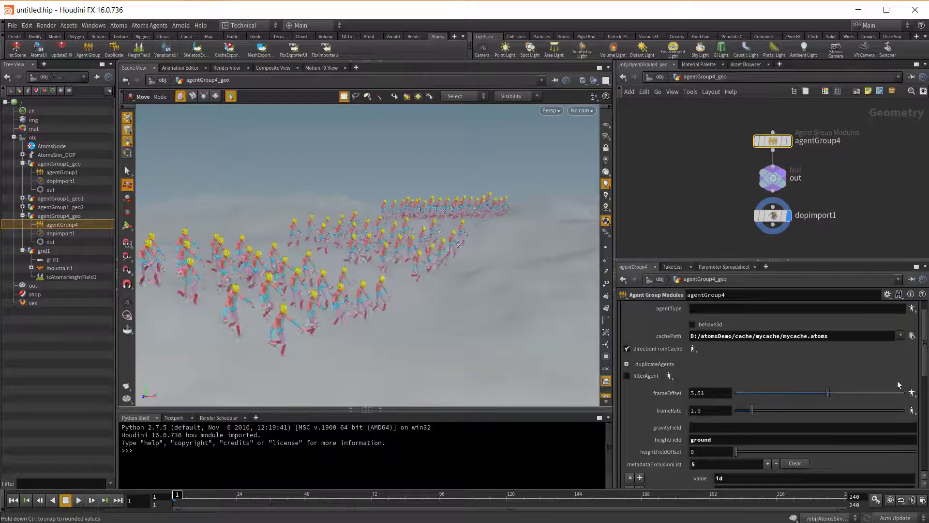
pyautogui.moveTo(898, 384); pyautogui.dragTo(923, 392)
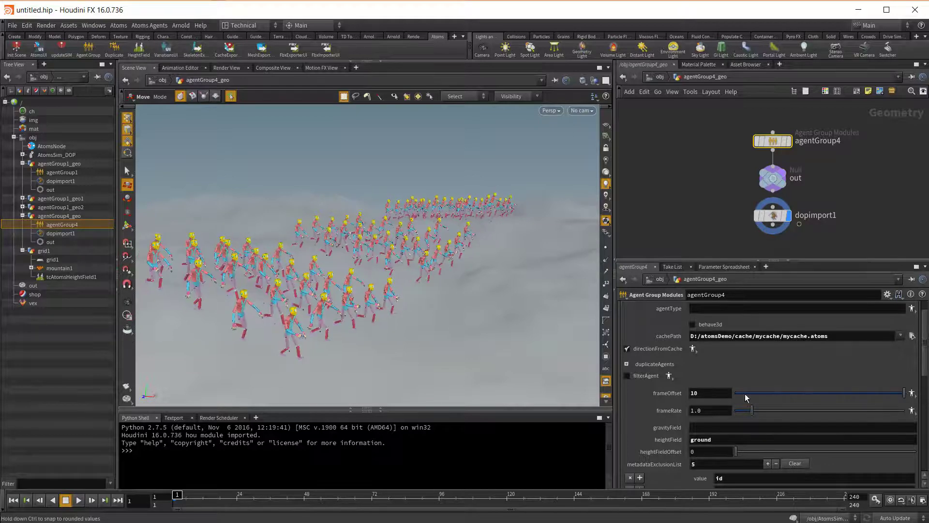
pyautogui.moveTo(700, 393); pyautogui.dragTo(666, 393)
pyautogui.write('0')
pyautogui.press('Return')
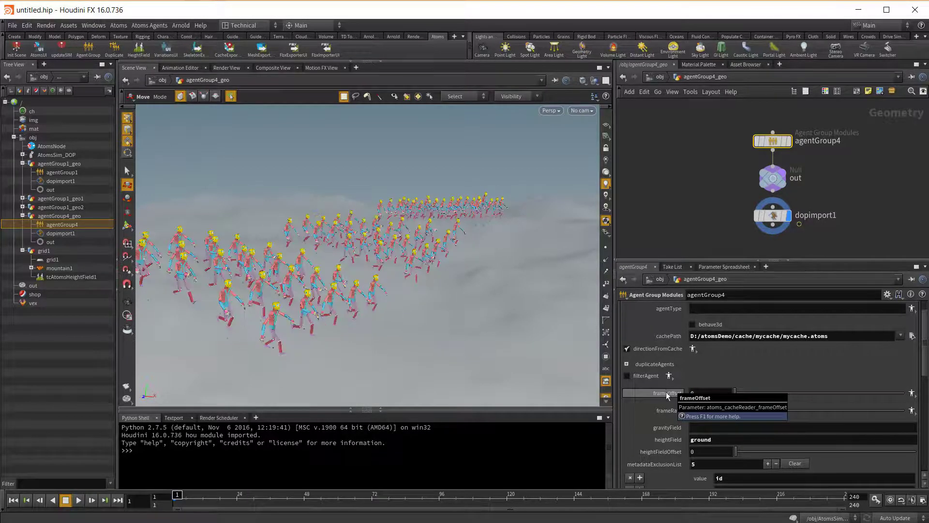
pyautogui.keyDown('alt'); pyautogui.moveTo(400, 259); pyautogui.dragTo(383, 267); pyautogui.keyUp('alt')
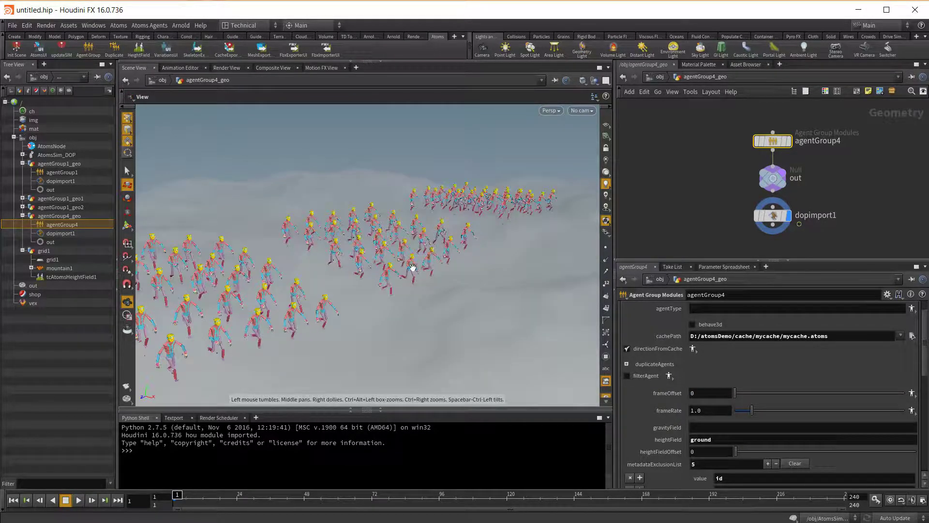
pyautogui.moveTo(425, 267); pyautogui.dragTo(384, 282, button='right')
pyautogui.moveTo(452, 281); pyautogui.dragTo(570, 279, button='middle')
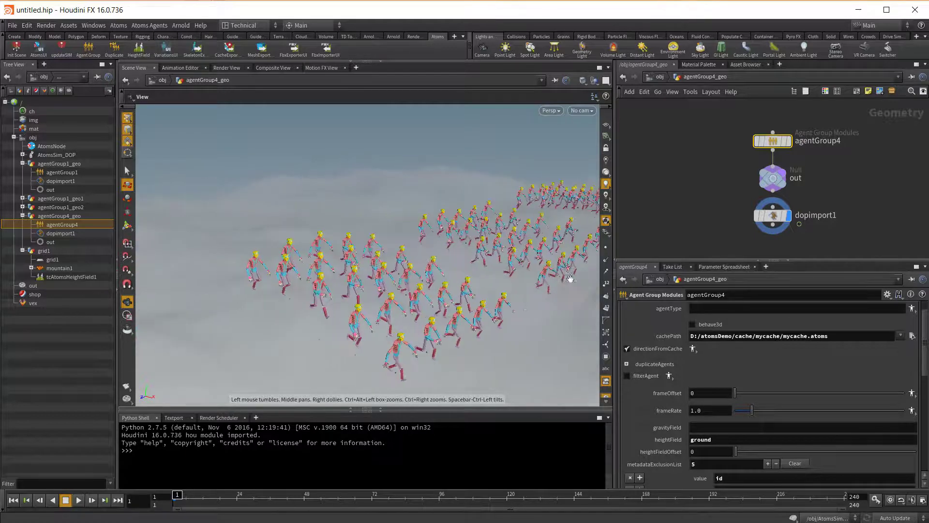
pyautogui.moveTo(570, 279); pyautogui.dragTo(474, 311)
pyautogui.press('t')
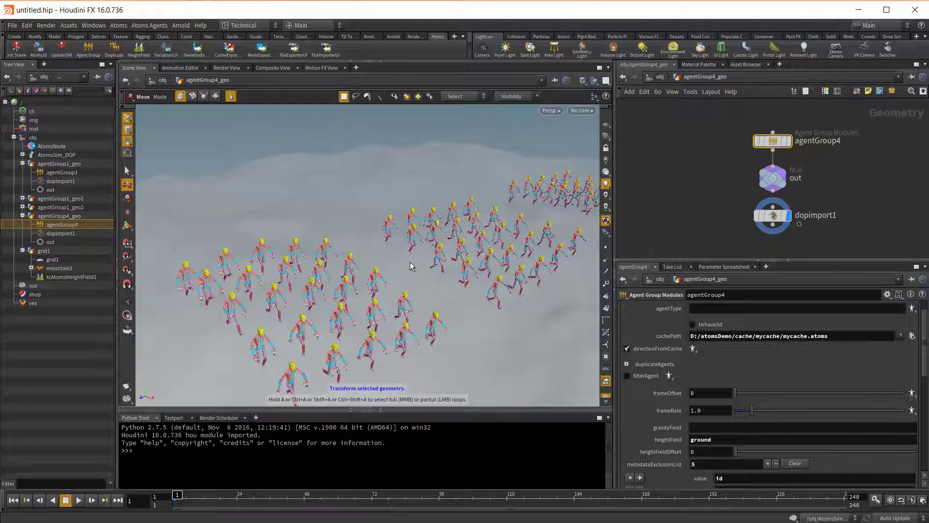
pyautogui.press('Return')
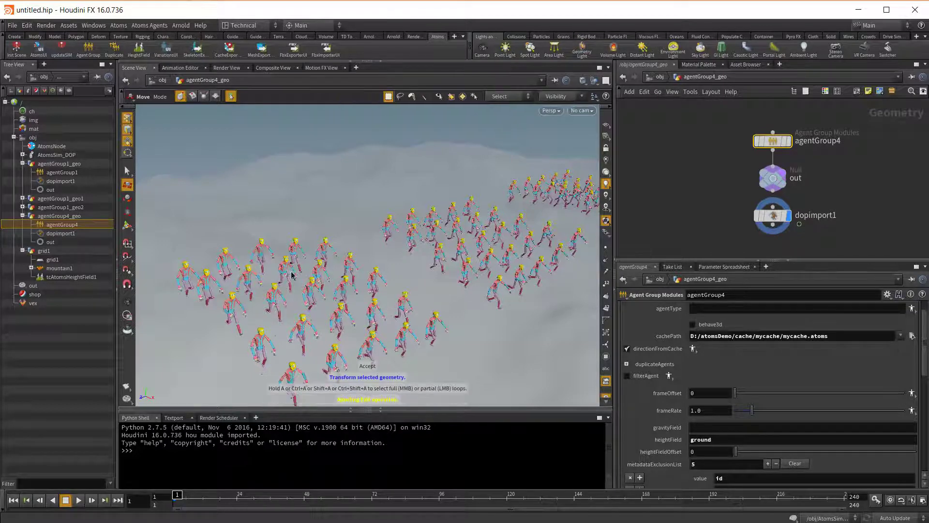
pyautogui.click(135, 97)
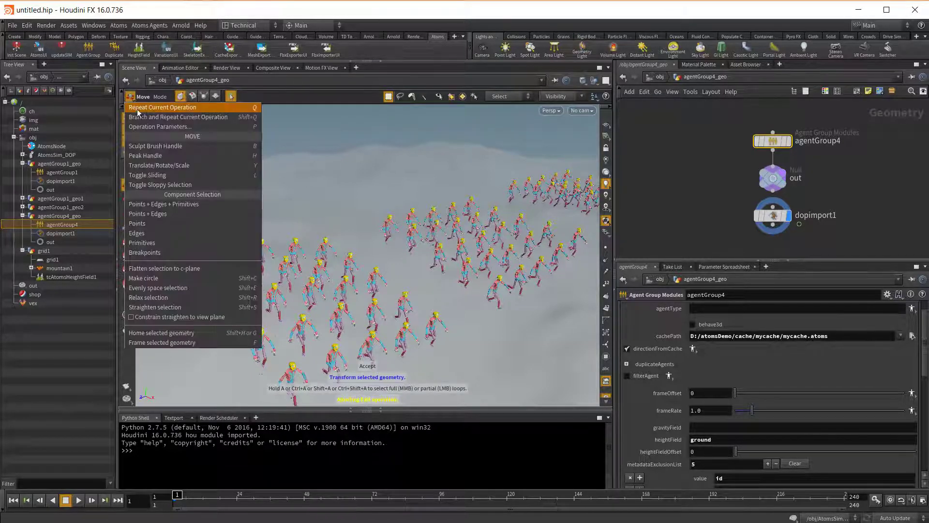
pyautogui.click(324, 118)
pyautogui.press('Escape')
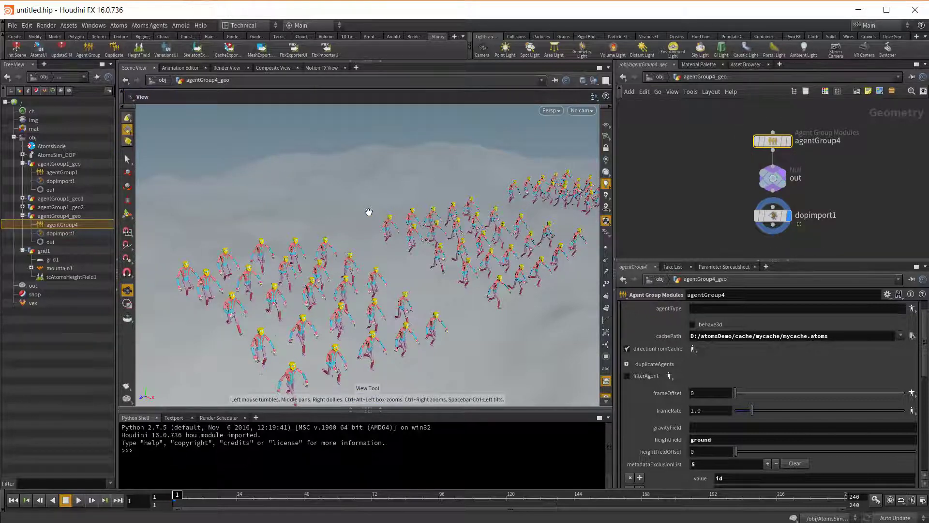
# Activate the Agents Layout Tool for agentGroup4 and open its operation parameters clear of the agents
pyautogui.press('Return')
pyautogui.click(130, 97)
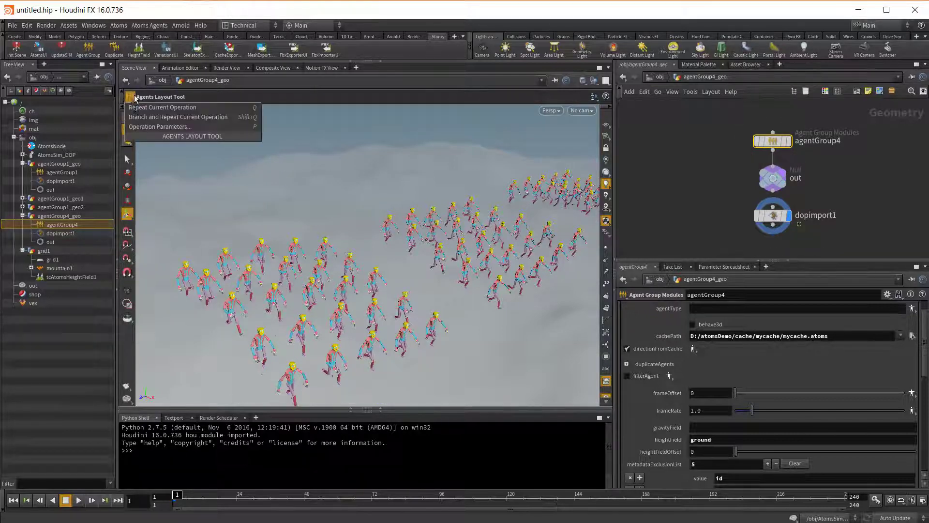
pyautogui.click(180, 129)
pyautogui.press('p')
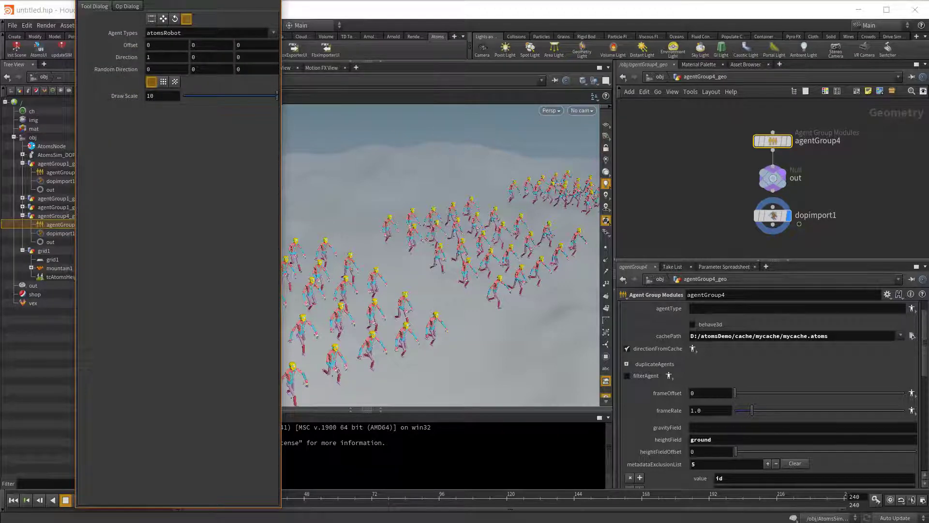
pyautogui.moveTo(145, 161); pyautogui.dragTo(581, 365)
# Select the block of agents inside the nearest group, move it back toward the hills, and preview the animation before returning to frame 1
pyautogui.click(587, 390)
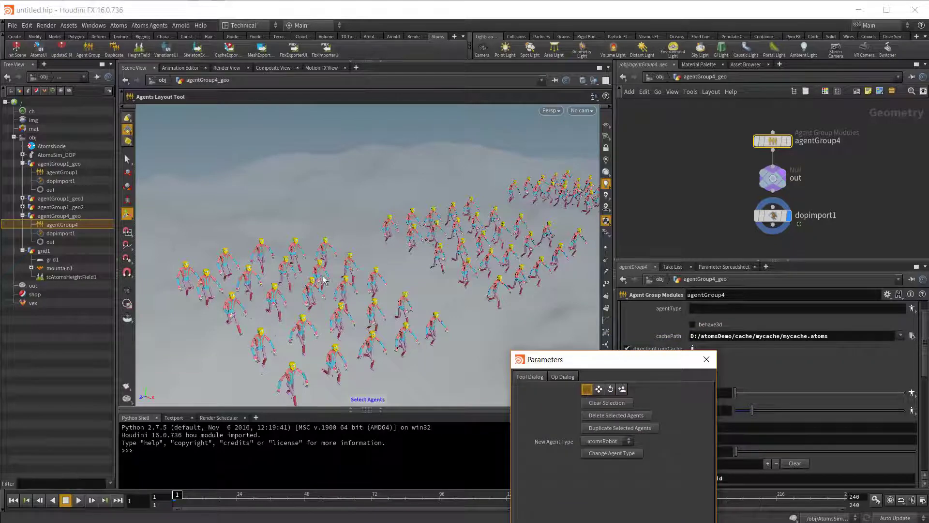
pyautogui.moveTo(265, 237); pyautogui.dragTo(409, 345)
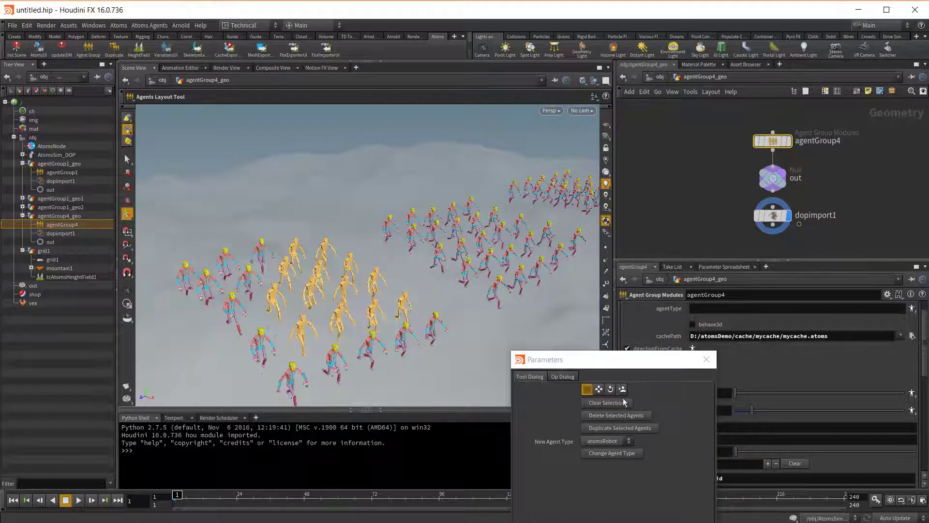
pyautogui.click(598, 389)
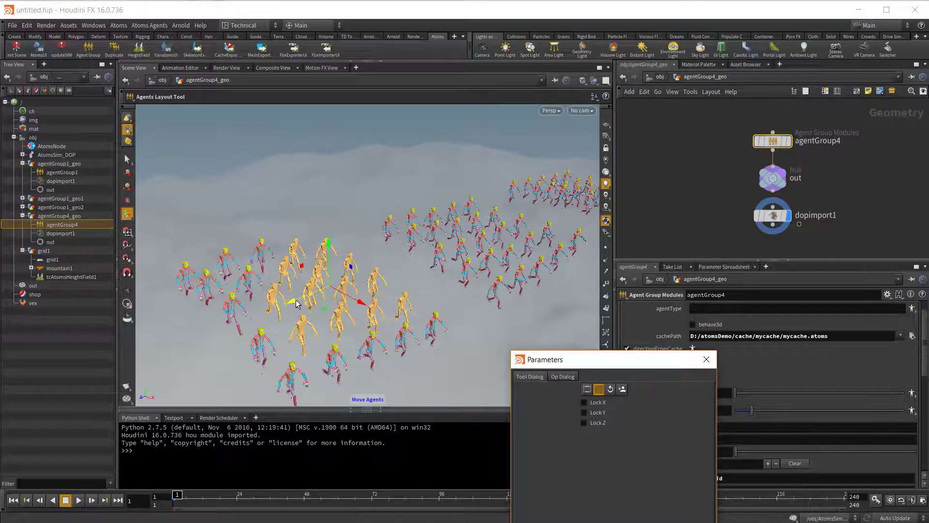
pyautogui.moveTo(298, 304); pyautogui.dragTo(294, 235)
pyautogui.press('Escape')
pyautogui.moveTo(270, 305)
pyautogui.mouseDown()
pyautogui.moveTo(317, 294)
pyautogui.moveTo(256, 315)
pyautogui.mouseUp()
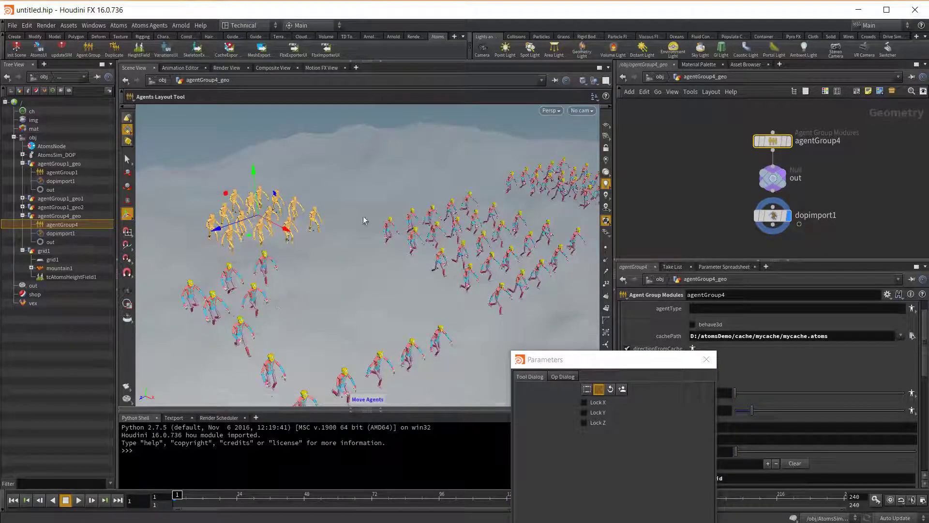
pyautogui.click(78, 501)
pyautogui.click(13, 501)
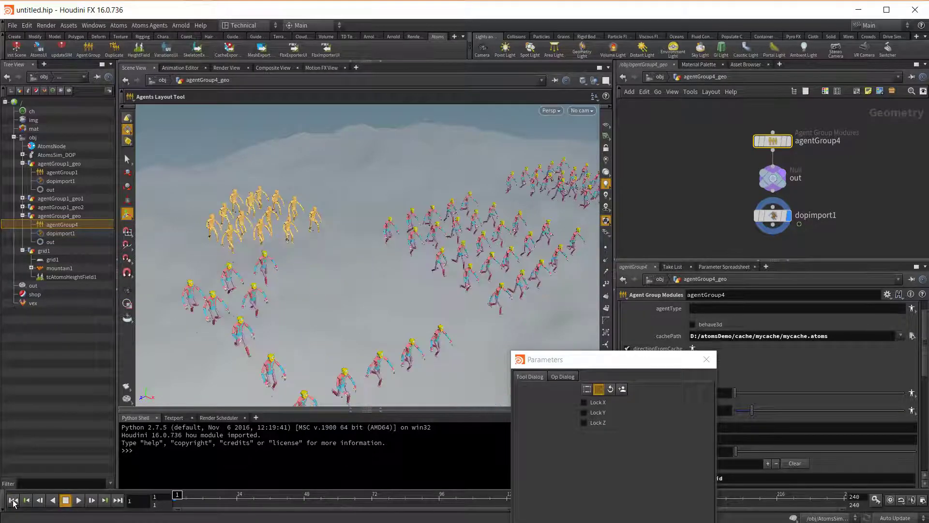
# Select the near-side agents of the middle group, move them toward the relocated block and rotate them about the local Y axis
pyautogui.click(586, 390)
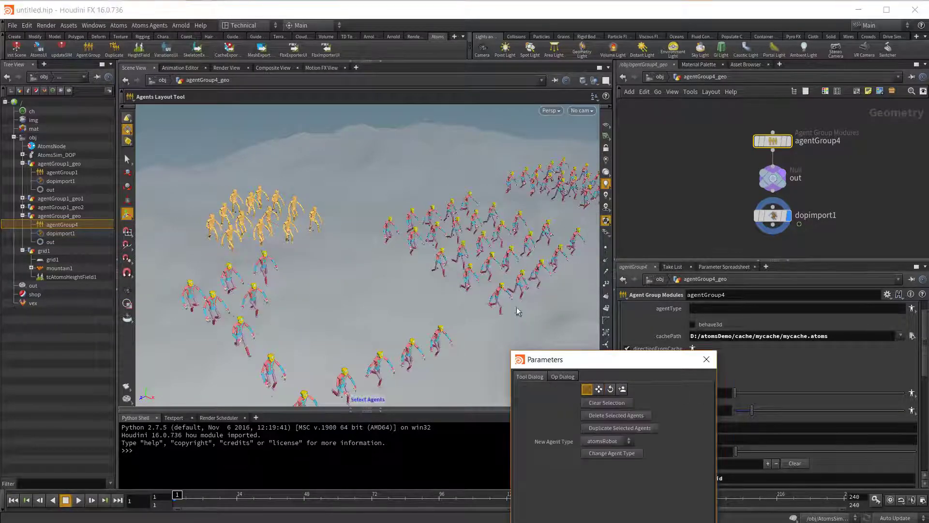
pyautogui.moveTo(387, 195); pyautogui.dragTo(482, 291)
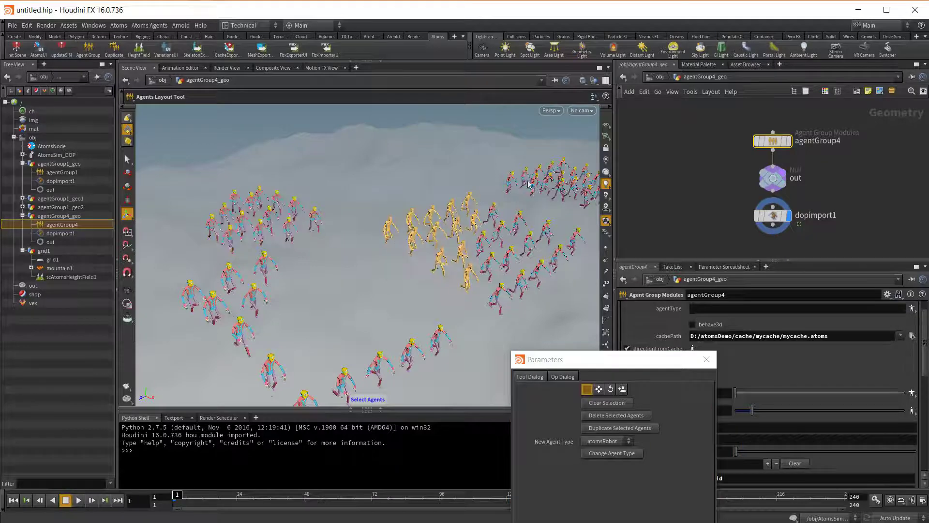
pyautogui.click(599, 388)
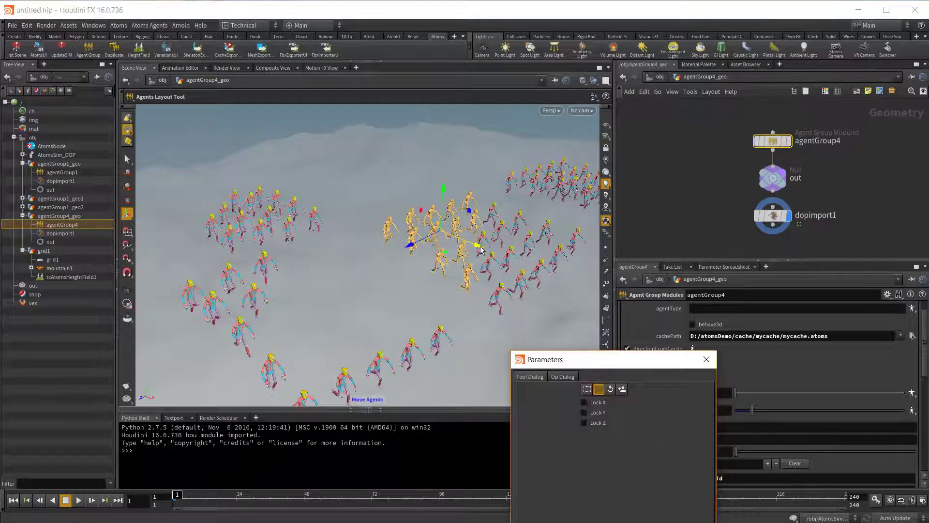
pyautogui.moveTo(481, 249); pyautogui.dragTo(437, 236)
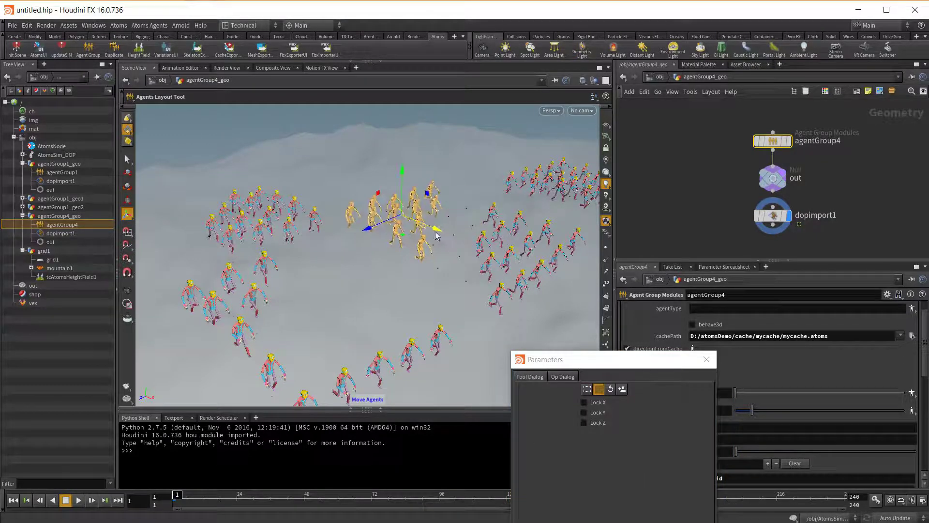
pyautogui.click(610, 389)
pyautogui.moveTo(418, 272); pyautogui.dragTo(297, 271)
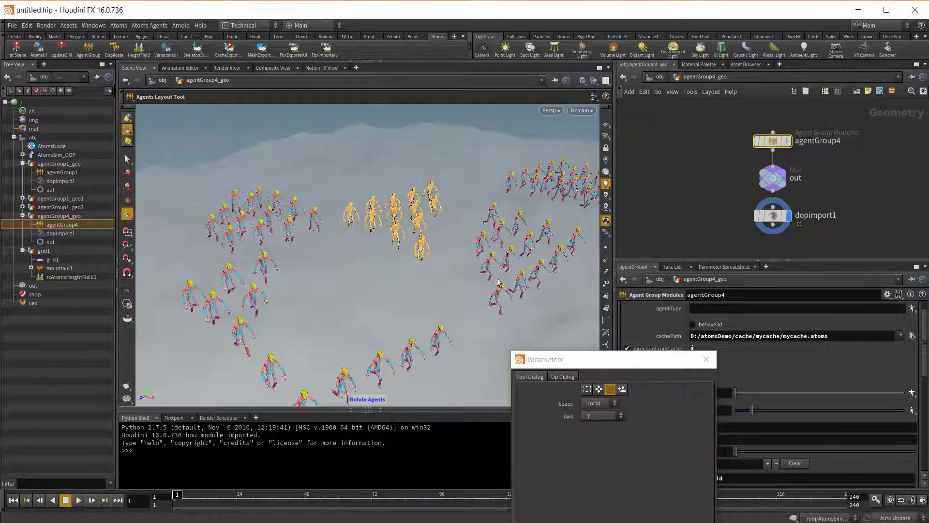
# Select another cluster of agents from the rest of the middle group, move it toward the foreground and rotate it
pyautogui.click(587, 389)
pyautogui.moveTo(441, 178); pyautogui.dragTo(527, 314)
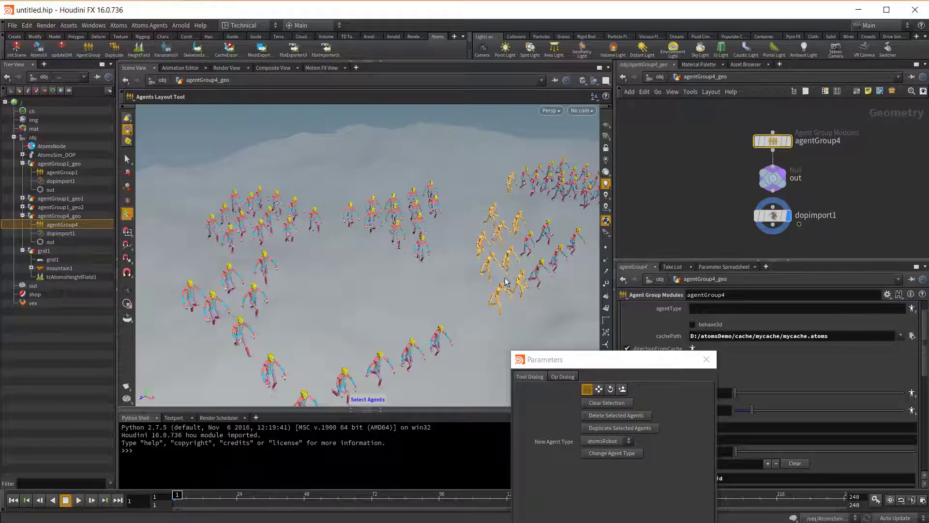
pyautogui.moveTo(469, 215); pyautogui.dragTo(518, 290)
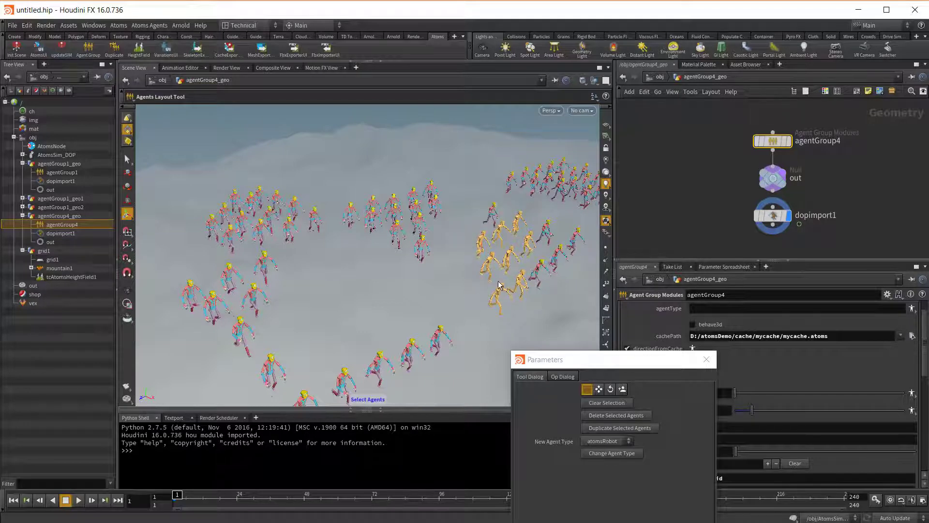
pyautogui.press('t')
pyautogui.moveTo(476, 269)
pyautogui.mouseDown()
pyautogui.moveTo(458, 293)
pyautogui.moveTo(488, 282)
pyautogui.mouseUp()
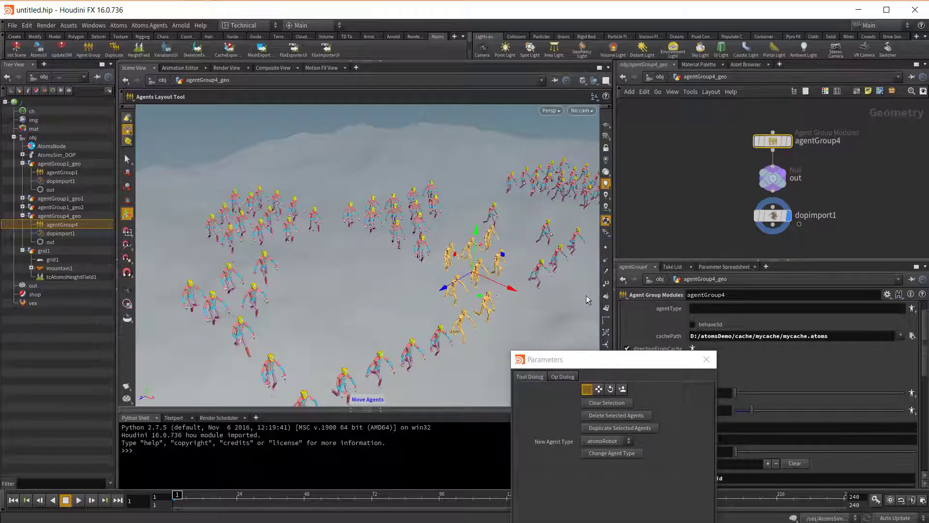
pyautogui.press('r')
pyautogui.moveTo(435, 300); pyautogui.dragTo(588, 288)
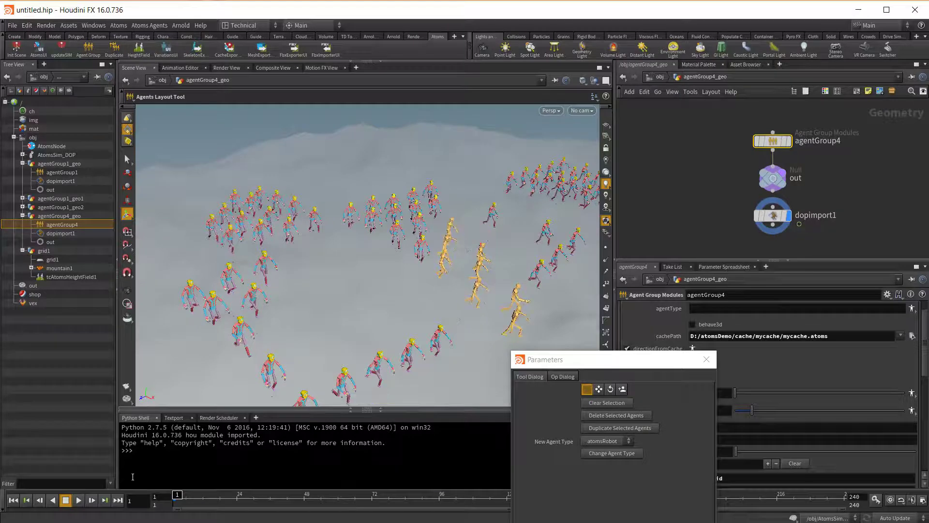
# Play the rearranged crowd over the terrain, stop playback and return to frame 1
pyautogui.click(78, 501)
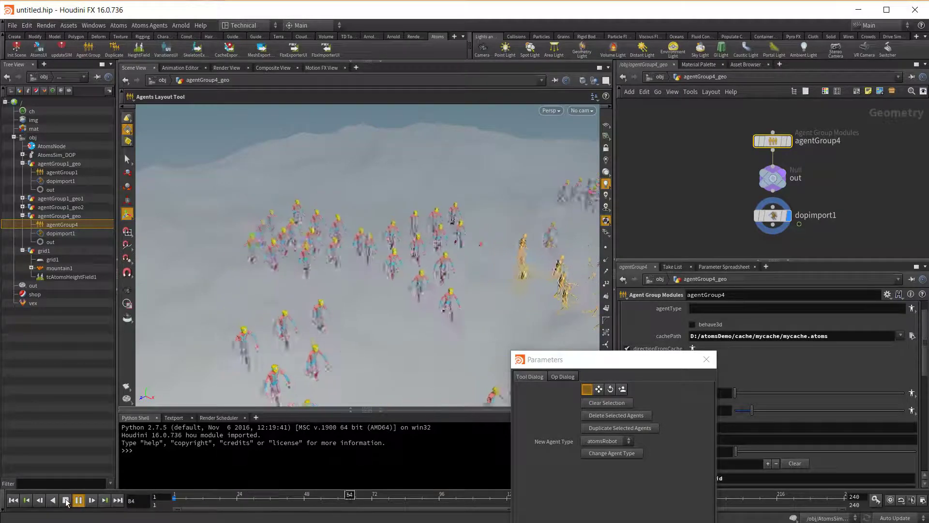
pyautogui.click(66, 500)
pyautogui.click(14, 501)
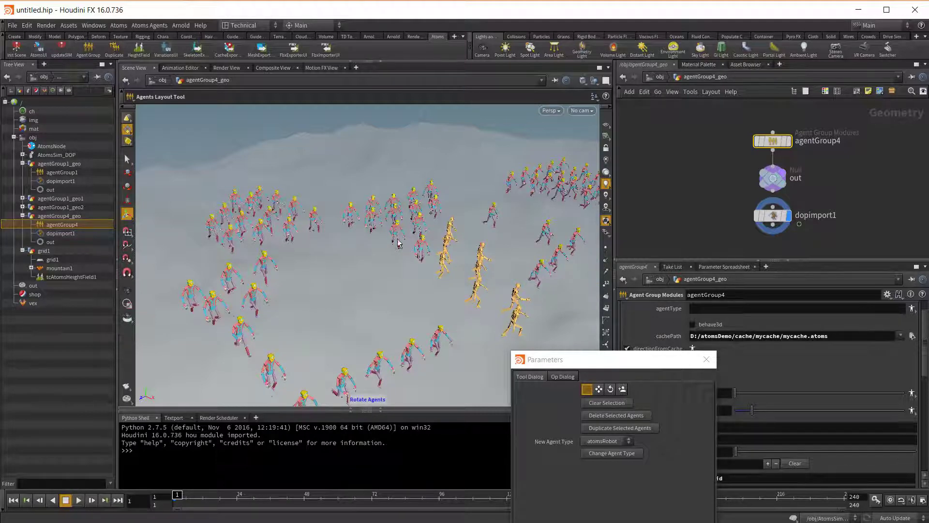
# Delete most agents of the first rotated cluster with the layout tool, preview the animation and return to frame 1
pyautogui.click(587, 389)
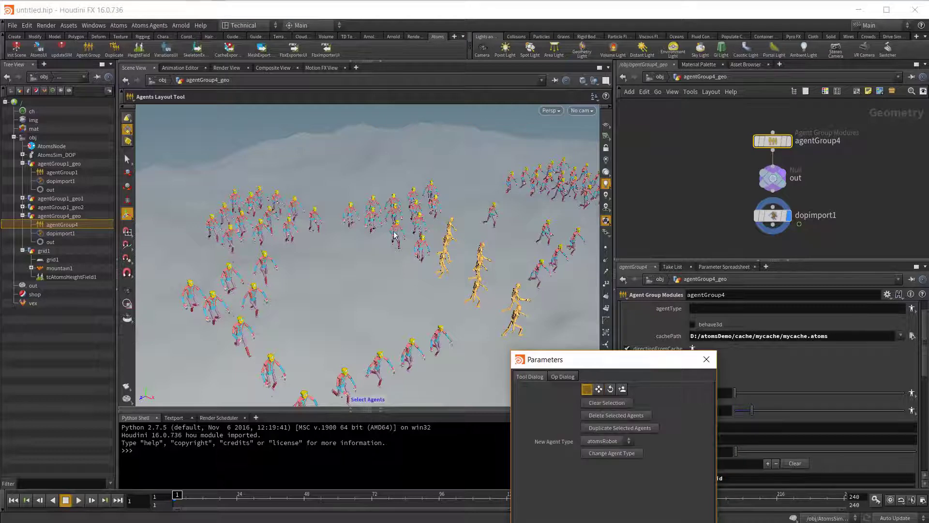
pyautogui.moveTo(360, 186); pyautogui.dragTo(430, 308)
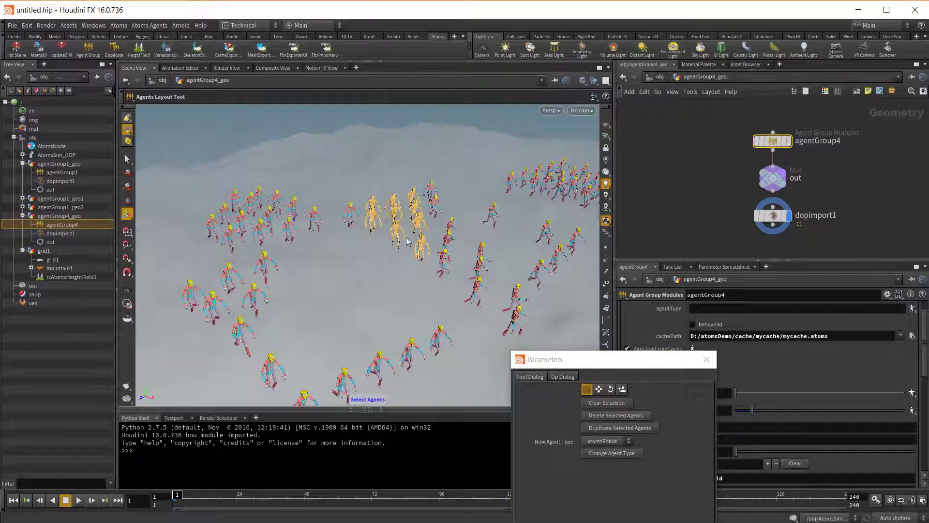
pyautogui.click(611, 415)
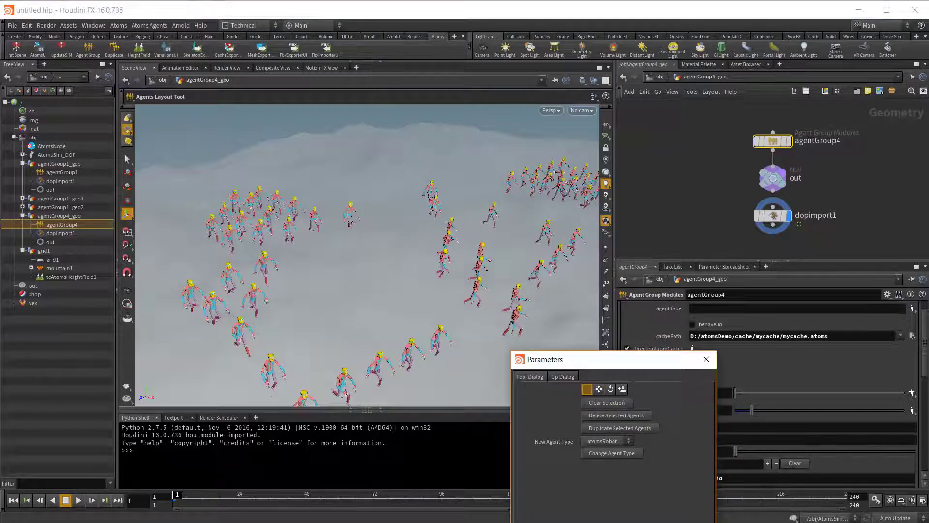
pyautogui.click(77, 499)
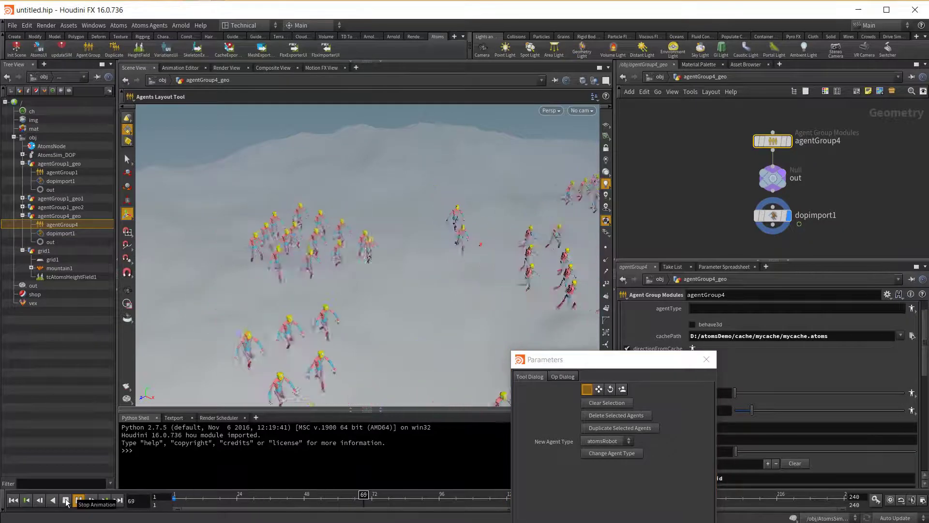
pyautogui.click(13, 500)
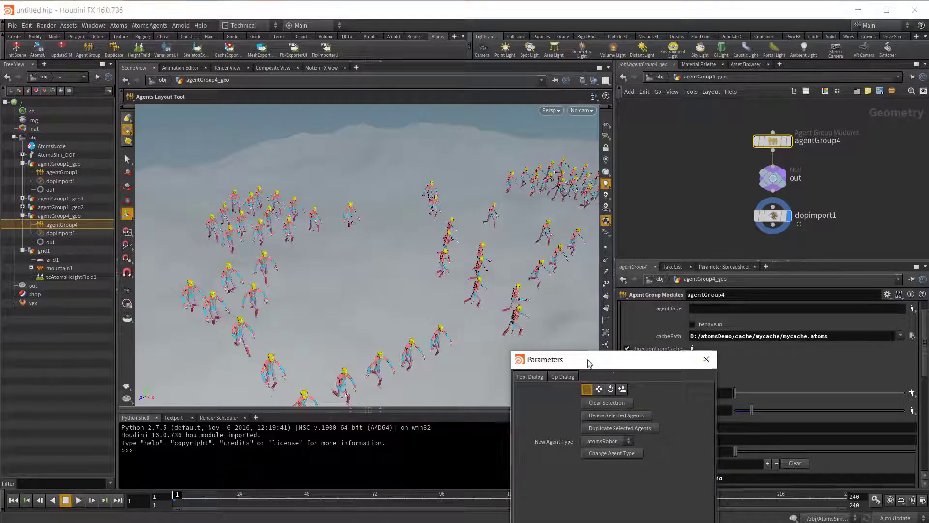
# Close the layout tool's parameter window and add a followCurve behaviour module to agentGroup4
pyautogui.moveTo(610, 364); pyautogui.dragTo(404, 216)
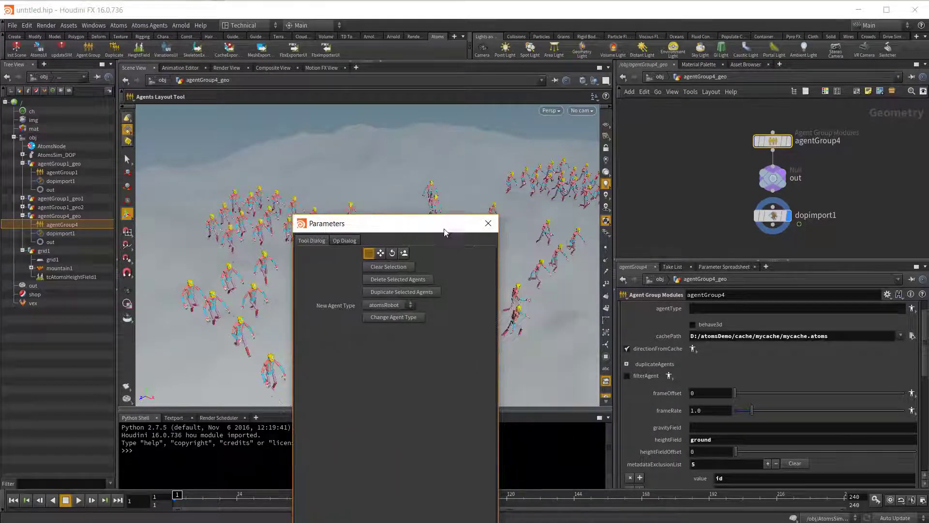
pyautogui.click(487, 223)
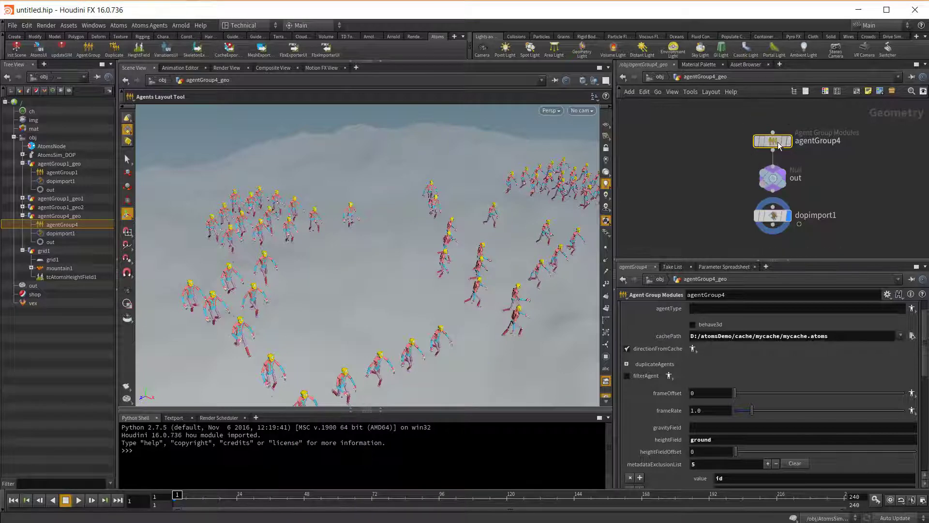
pyautogui.scroll(1, 678, 336)
pyautogui.click(635, 312)
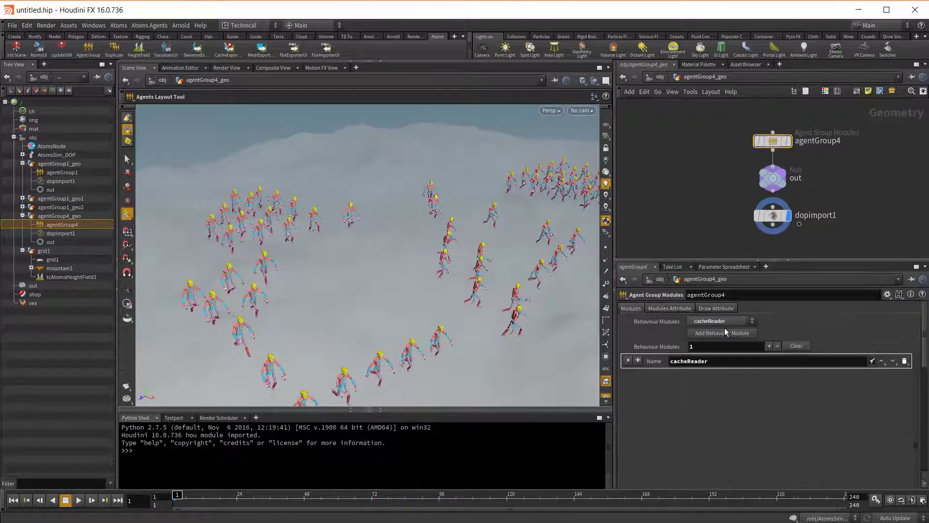
pyautogui.click(727, 320)
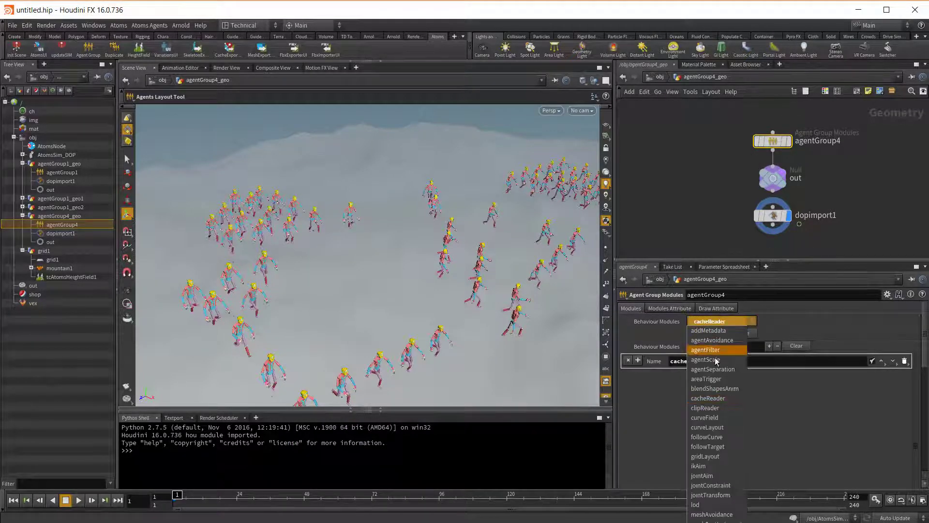
pyautogui.click(715, 437)
pyautogui.click(715, 333)
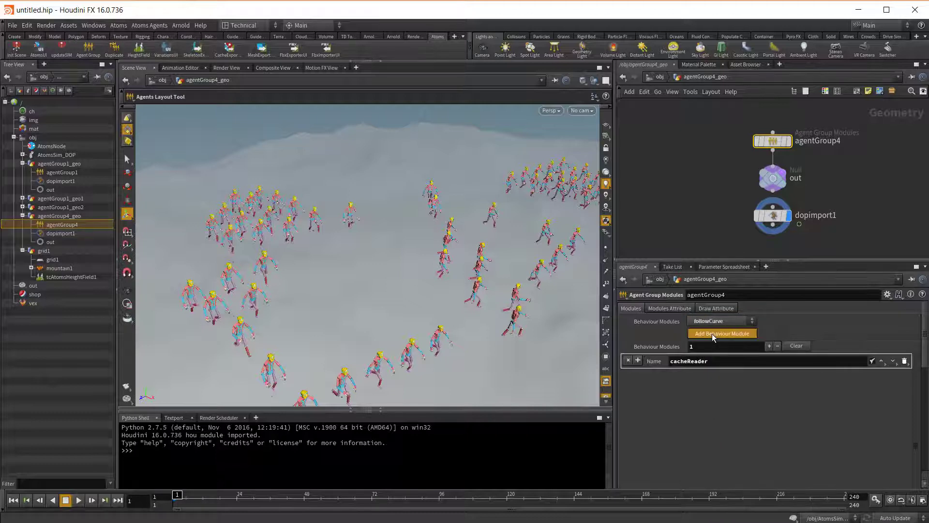
# Draw a polygon curve on the terrain, running from the agent cluster nearest the hills toward the small foreground group and bending around it
pyautogui.press('Escape')
pyautogui.moveTo(406, 245); pyautogui.dragTo(386, 299)
pyautogui.press('Return')
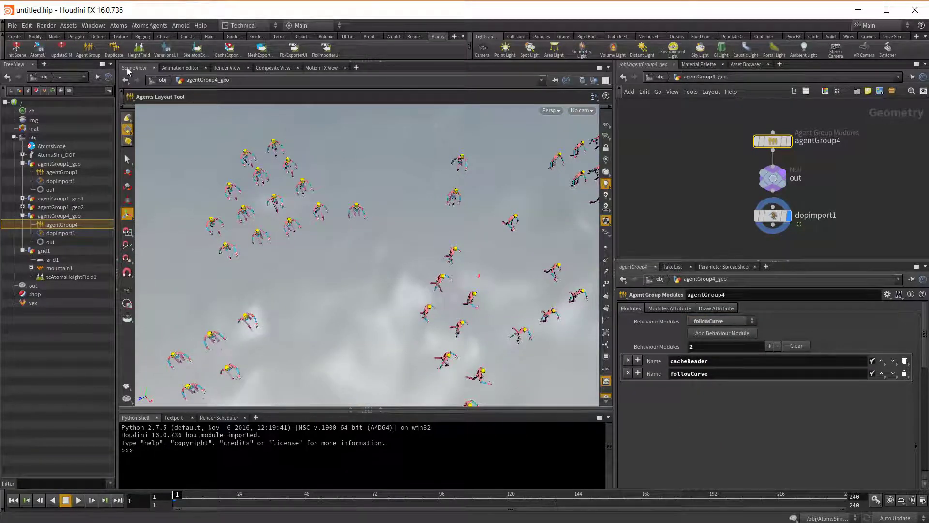
pyautogui.click(14, 36)
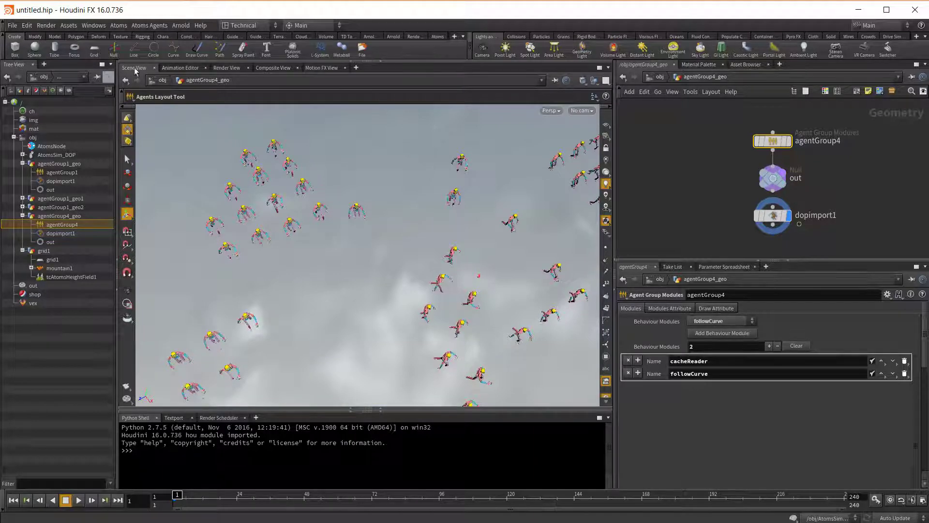
pyautogui.click(178, 52)
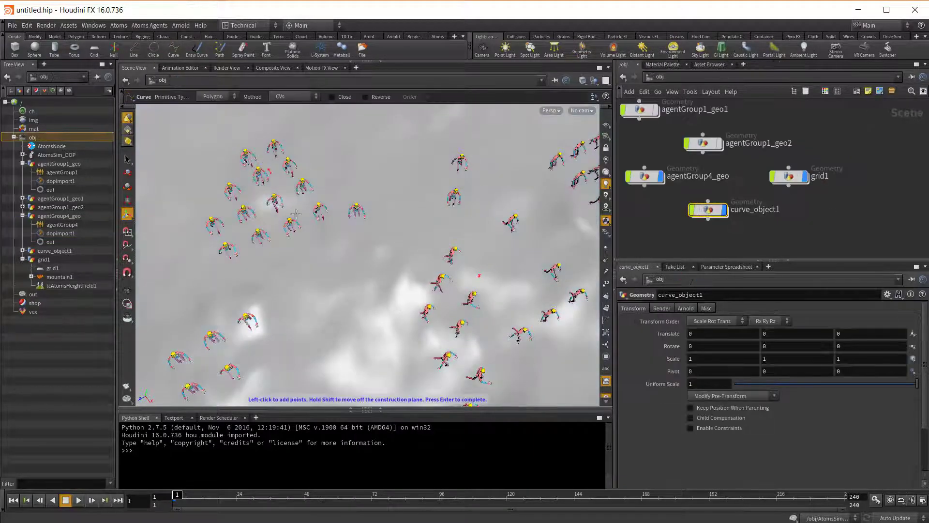
pyautogui.click(269, 169)
pyautogui.click(300, 232)
pyautogui.press('Return')
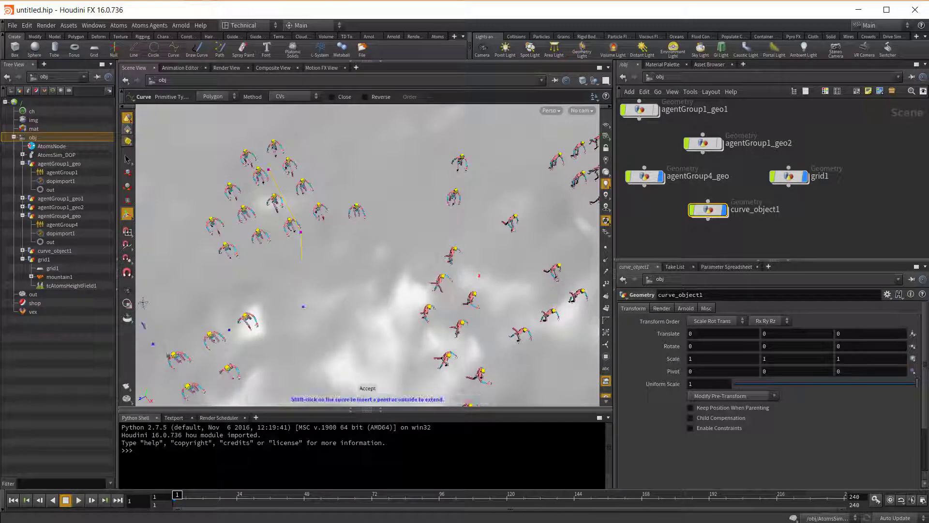
pyautogui.keyDown('alt'); pyautogui.moveTo(299, 296); pyautogui.dragTo(371, 285, button='middle'); pyautogui.keyUp('alt')
pyautogui.press('w')
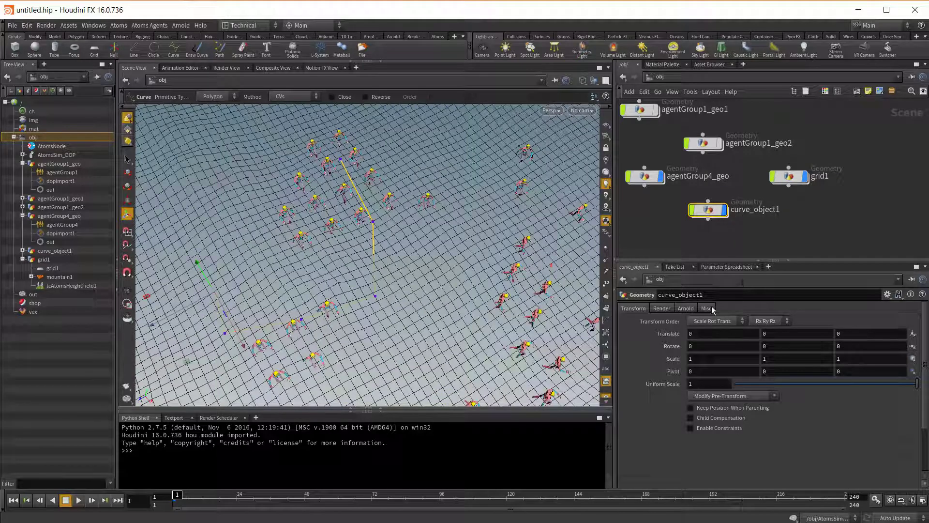
# Change the new curve's primitive type to NURBS, return to the object level and restore shaded display
pyautogui.doubleClick(708, 209)
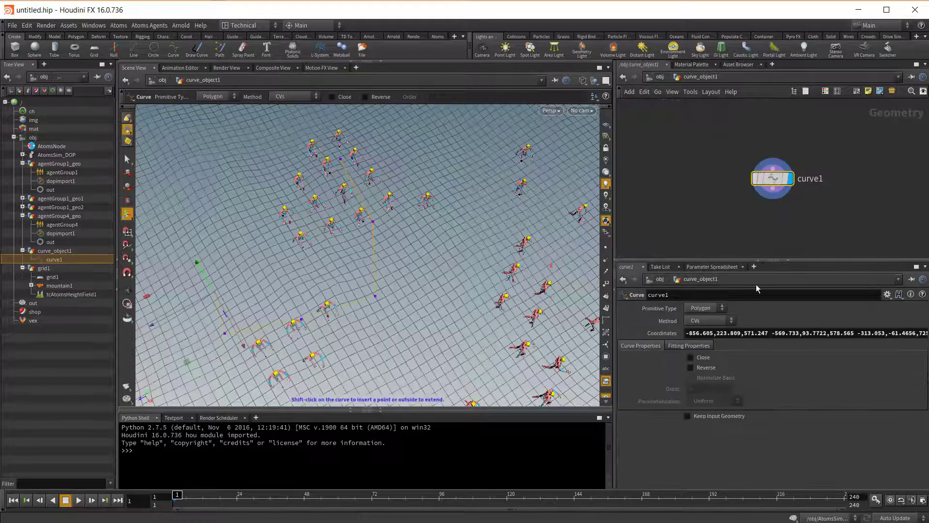
pyautogui.click(704, 309)
pyautogui.click(706, 322)
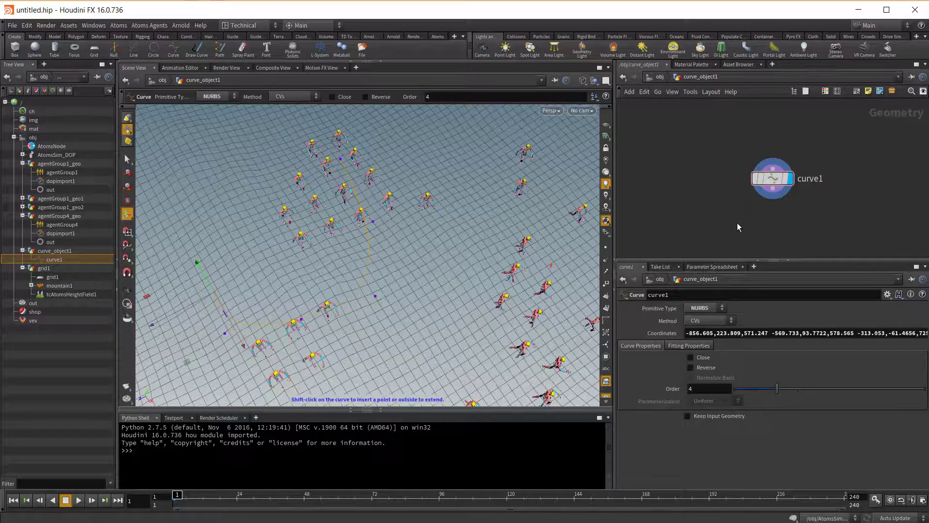
pyautogui.press('u')
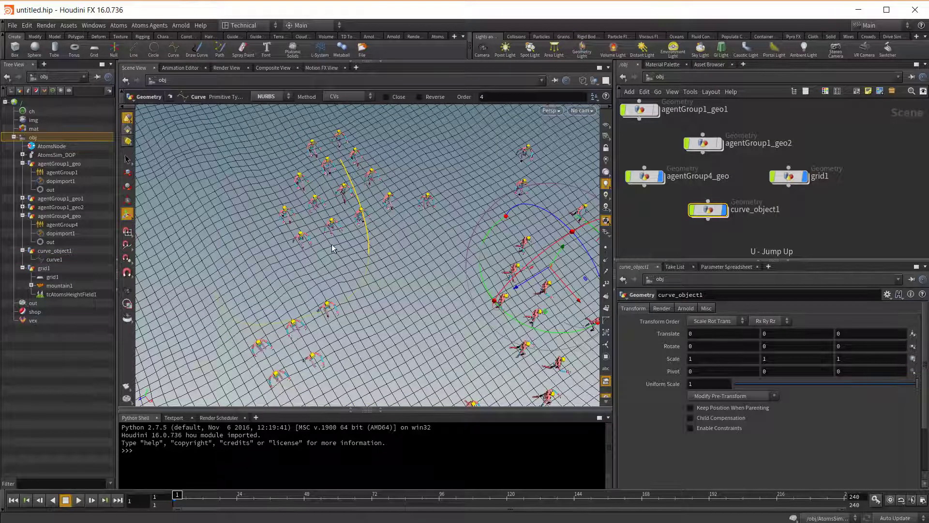
pyautogui.press('w')
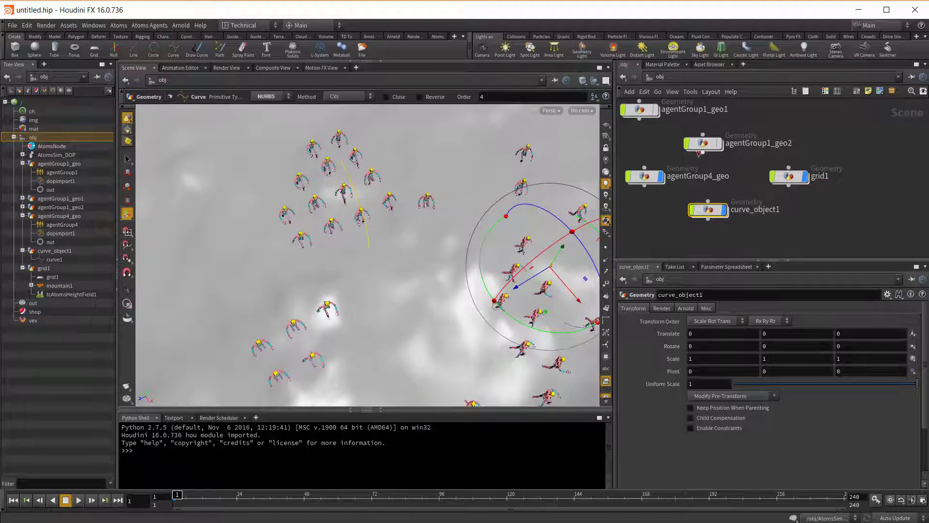
# In agentGroup4_geo, select the near-side agents of the cluster around the curve and override their cacheReader directionFromCache to off
pyautogui.doubleClick(643, 177)
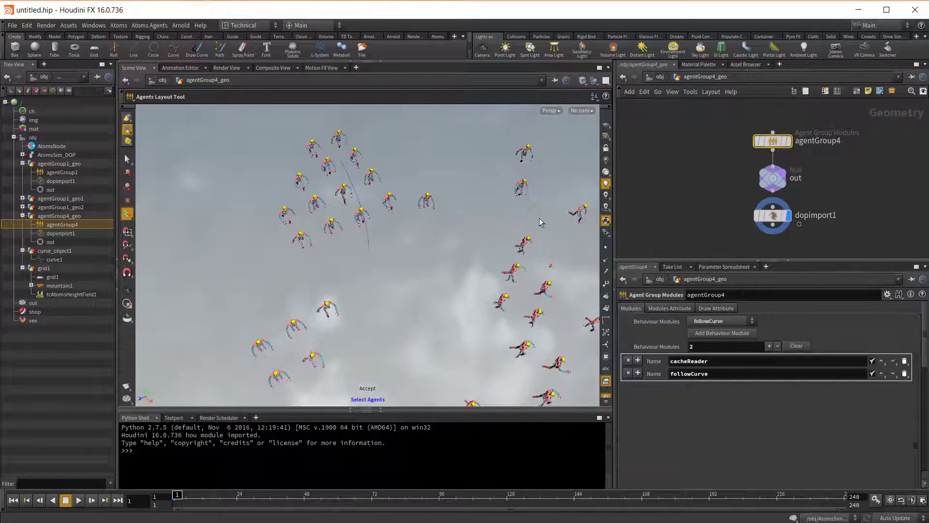
pyautogui.moveTo(285, 183); pyautogui.dragTo(429, 260)
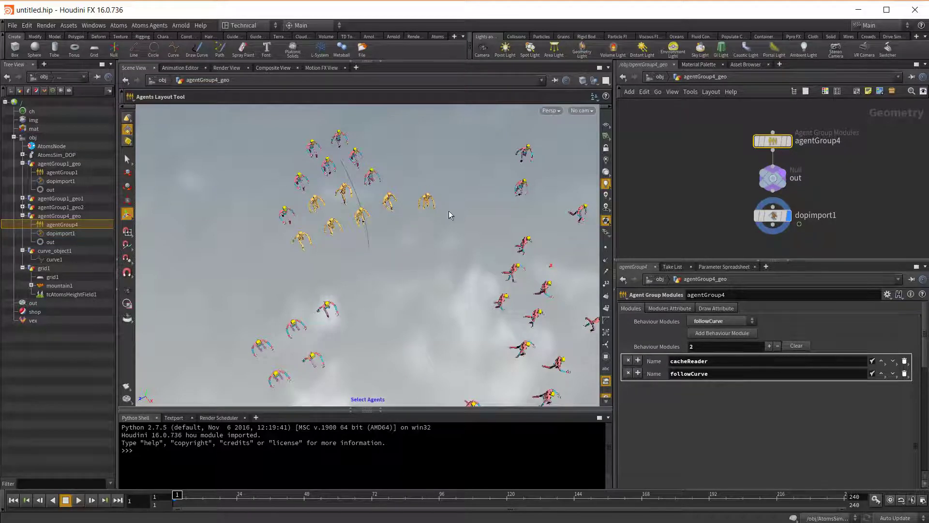
pyautogui.click(672, 310)
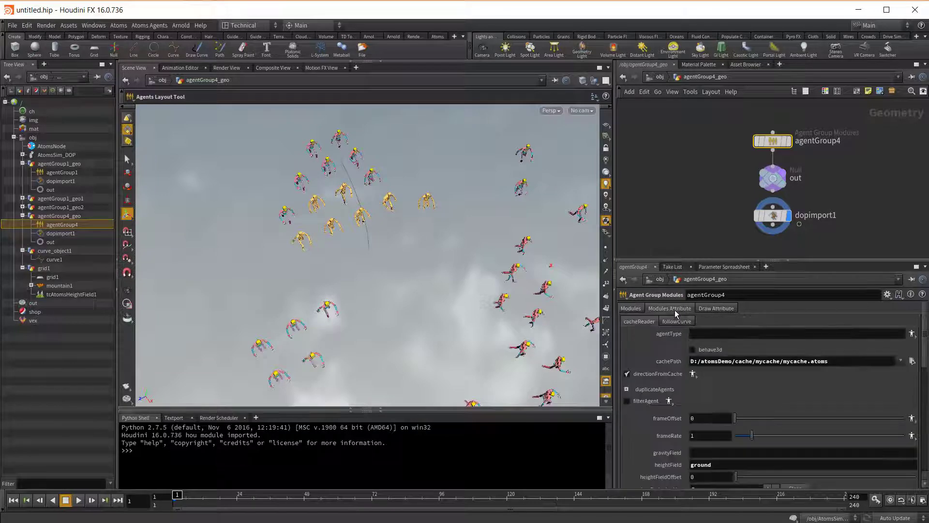
pyautogui.click(693, 375)
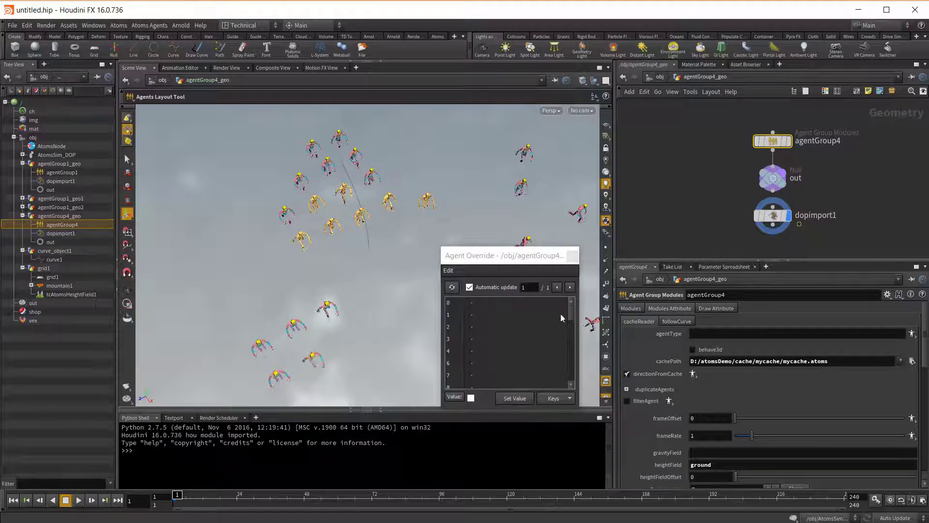
pyautogui.click(506, 401)
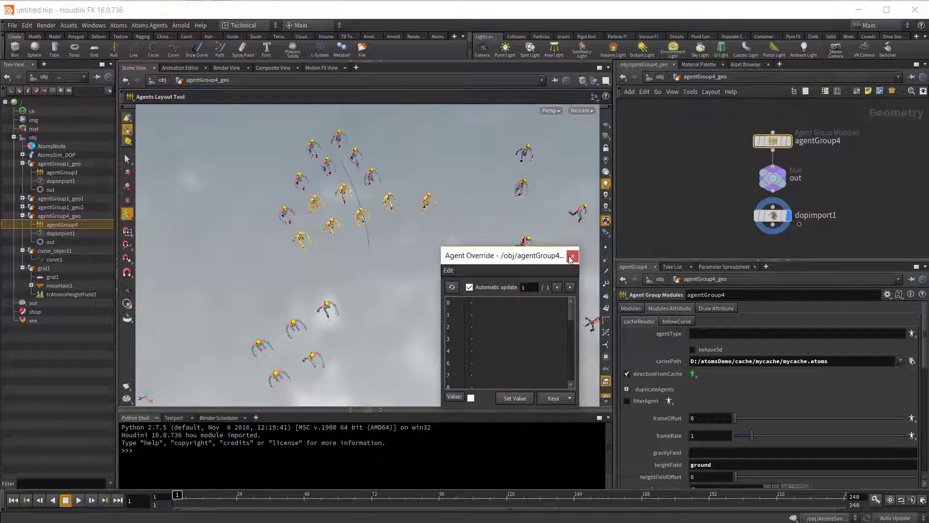
pyautogui.click(572, 256)
# Assign /obj/curve_object1 as the followCurve module's curve, then preview the animation, rewind it and return to agentGroup4's module list
pyautogui.click(677, 322)
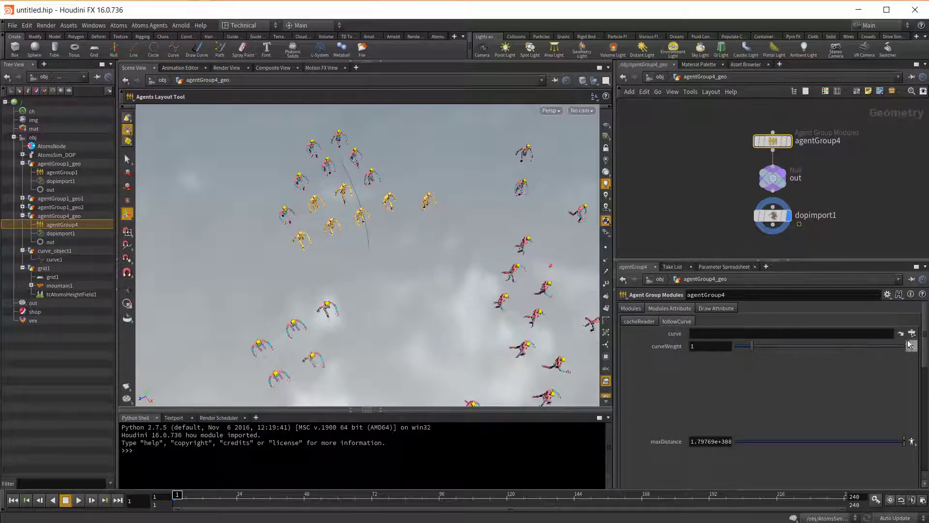
pyautogui.click(911, 333)
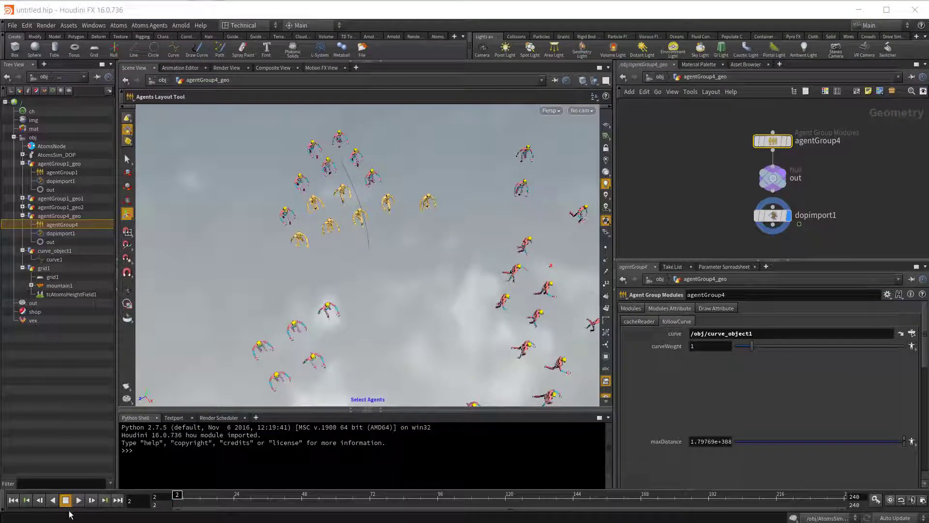
pyautogui.click(78, 501)
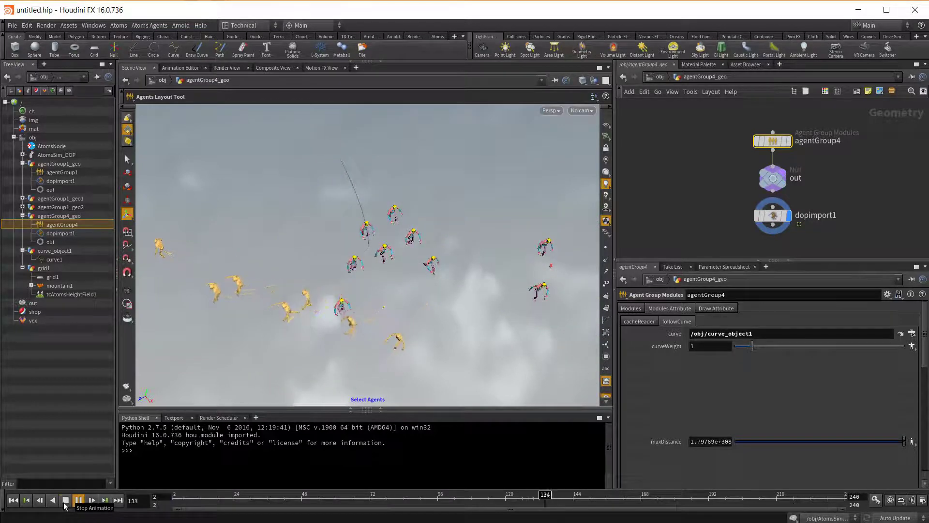
pyautogui.click(66, 503)
pyautogui.click(13, 501)
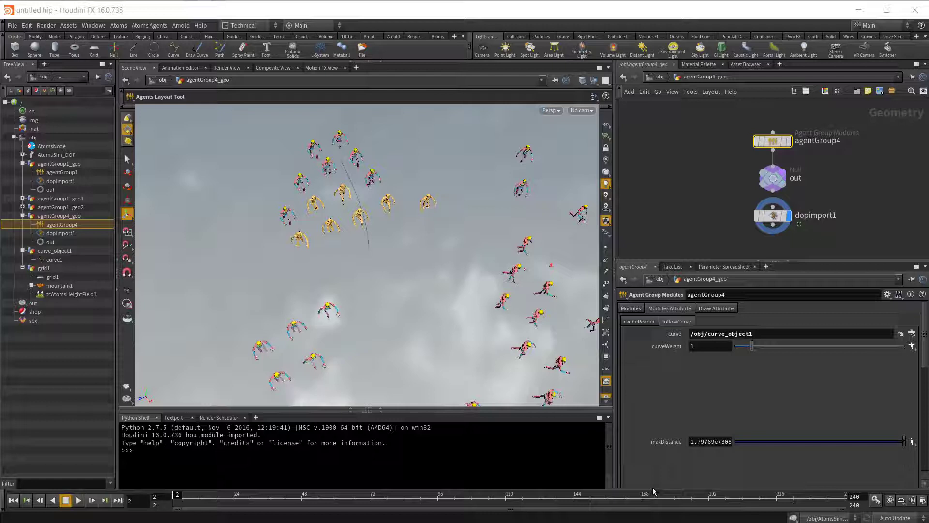
pyautogui.click(640, 311)
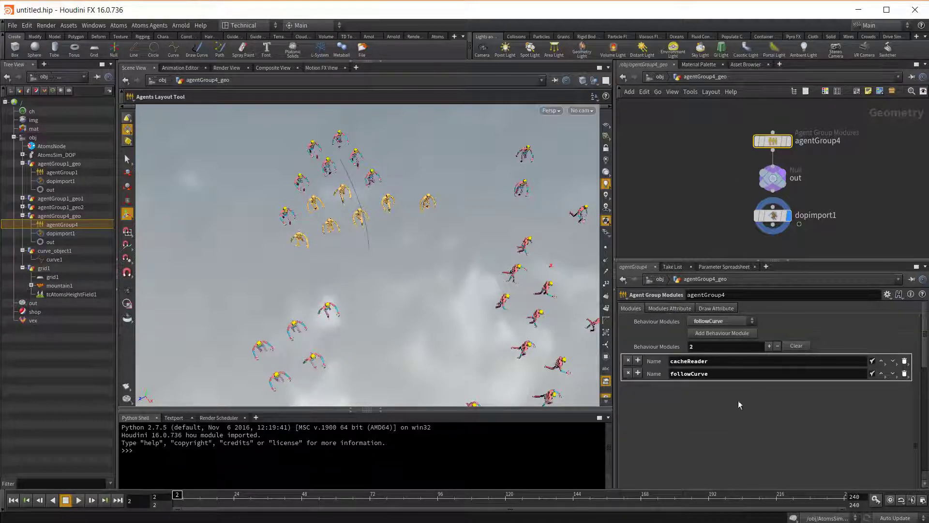